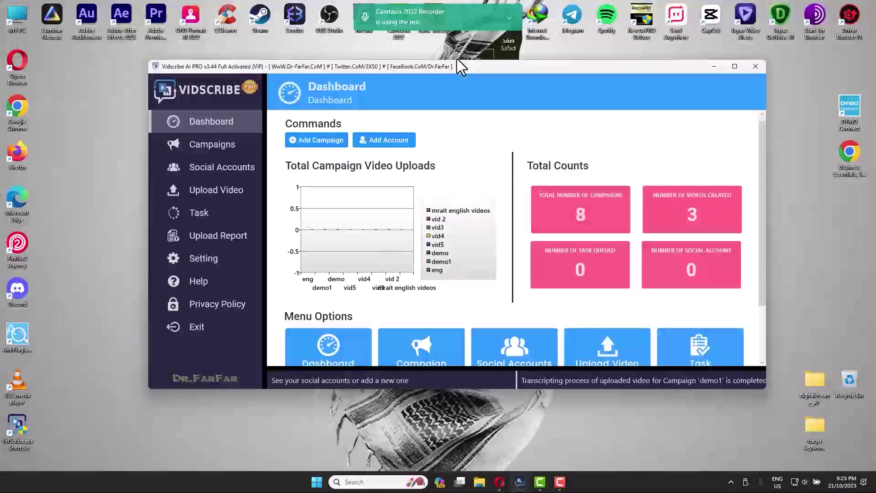
# Step: Switch to the Opera browser, view the Dr.FarFar Facebook page from its top, and hide the microphone notification
pyautogui.click(500, 481)
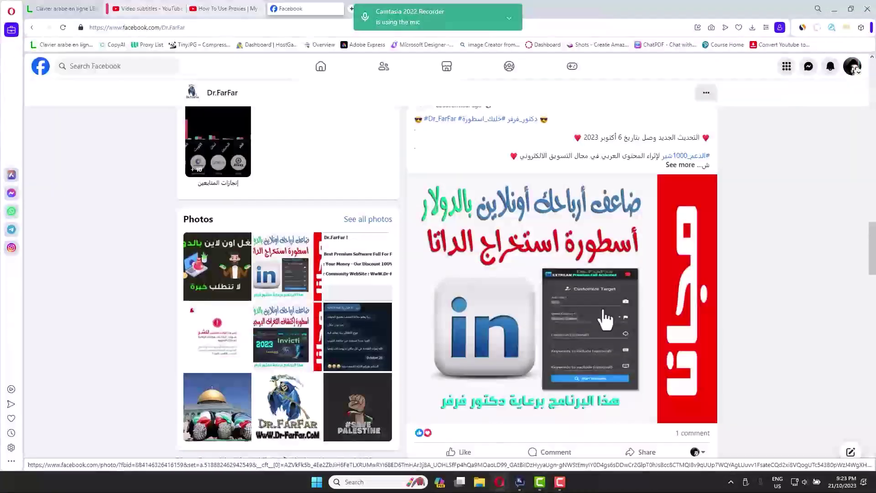
pyautogui.scroll(4, 604, 310)
pyautogui.scroll(10, 606, 316)
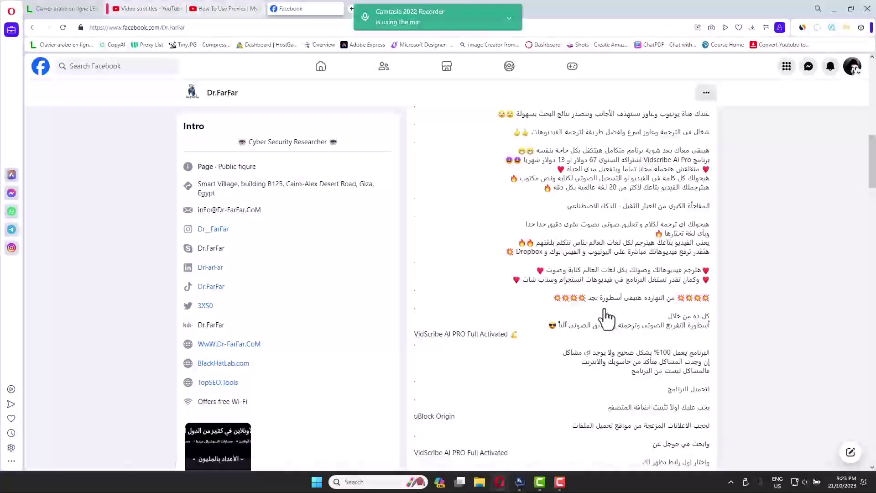
pyautogui.scroll(5, 604, 310)
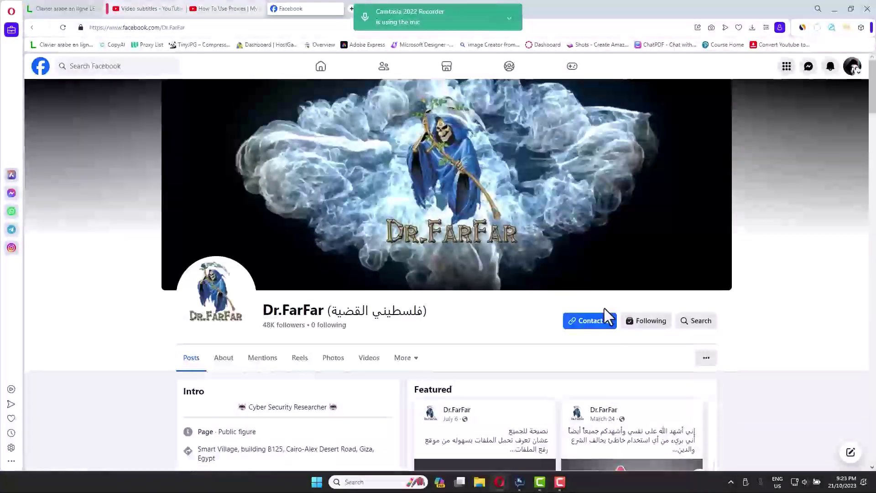
pyautogui.click(510, 21)
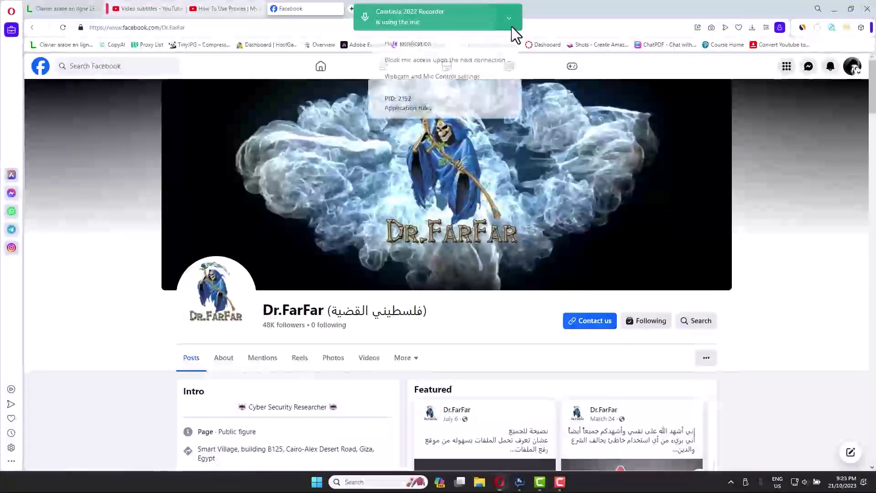
pyautogui.click(468, 49)
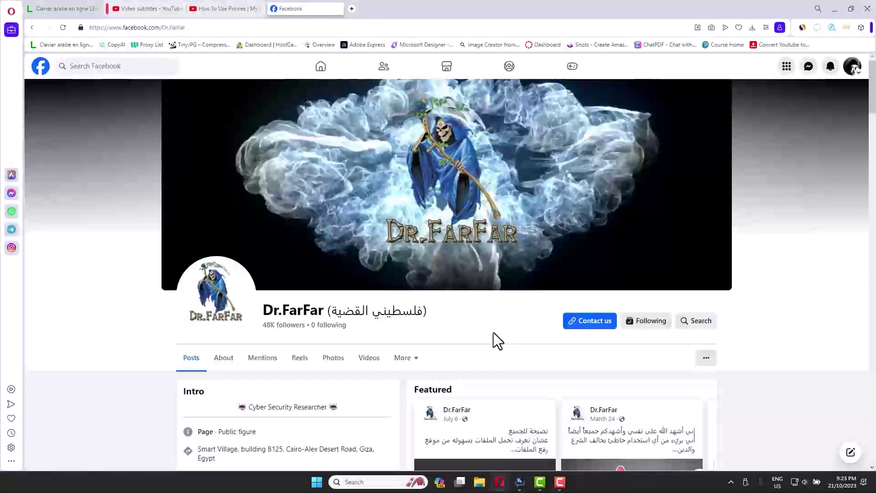
pyautogui.click(835, 9)
# Step: Open the sbv-files folder from the desktop and select all the SBV subtitle files in it
pyautogui.moveTo(456, 66)
pyautogui.mouseDown()
pyautogui.moveTo(467, 50)
pyautogui.moveTo(463, 143)
pyautogui.mouseUp()
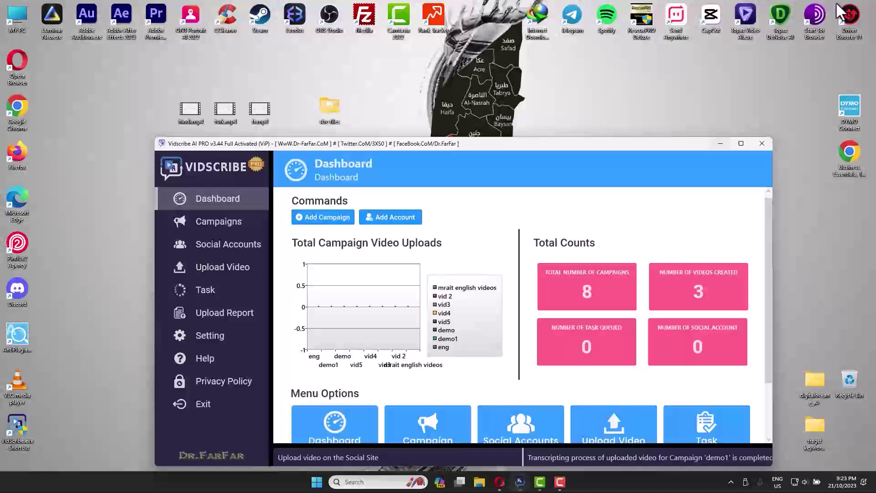
pyautogui.doubleClick(329, 110)
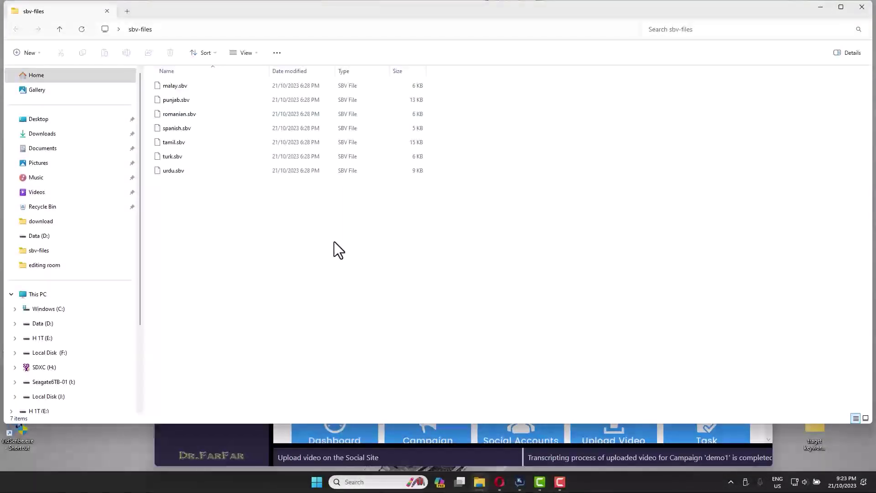
pyautogui.moveTo(164, 199); pyautogui.dragTo(527, 84)
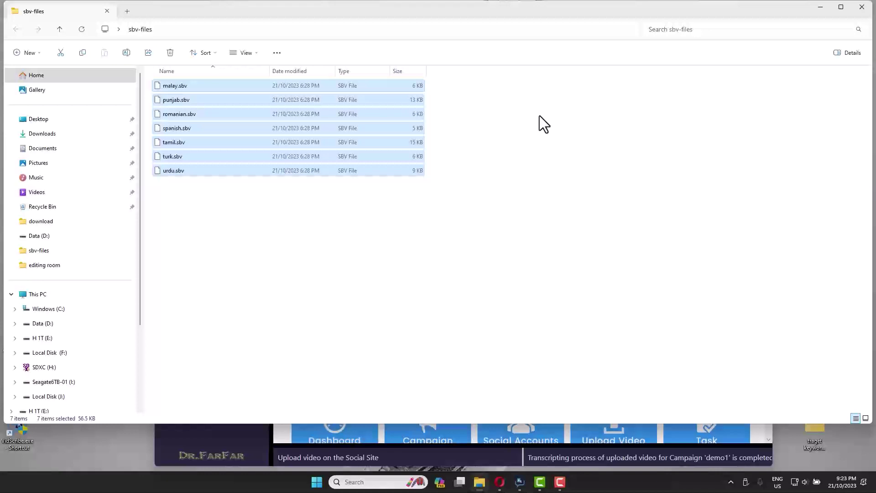
pyautogui.click(354, 224)
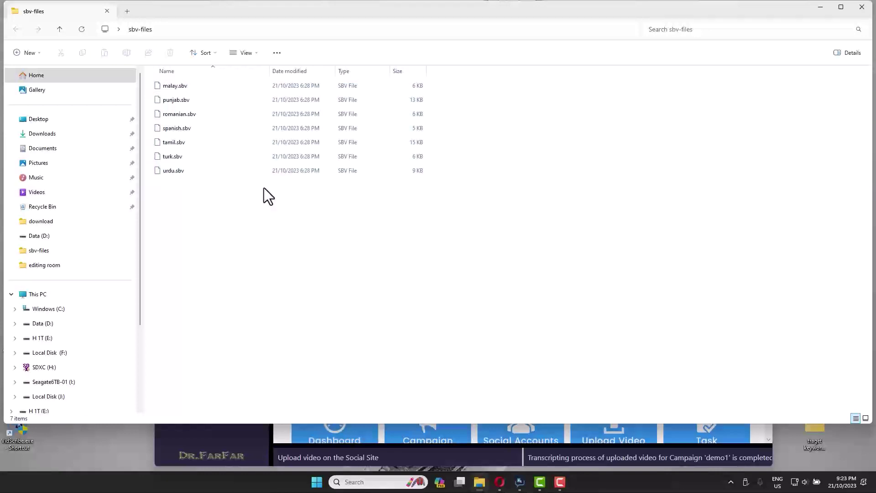
pyautogui.moveTo(177, 209); pyautogui.dragTo(218, 65)
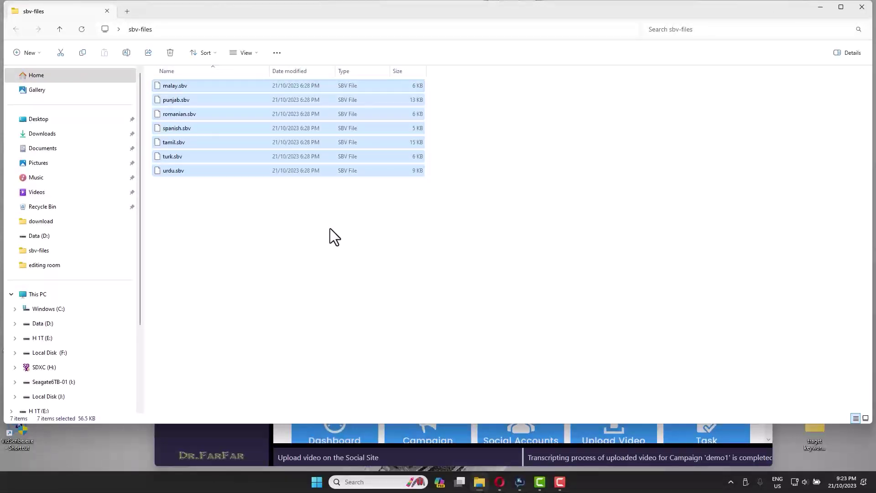
# Step: Switch to the Opera browser and view the video's subtitle languages in YouTube Studio
pyautogui.click(498, 482)
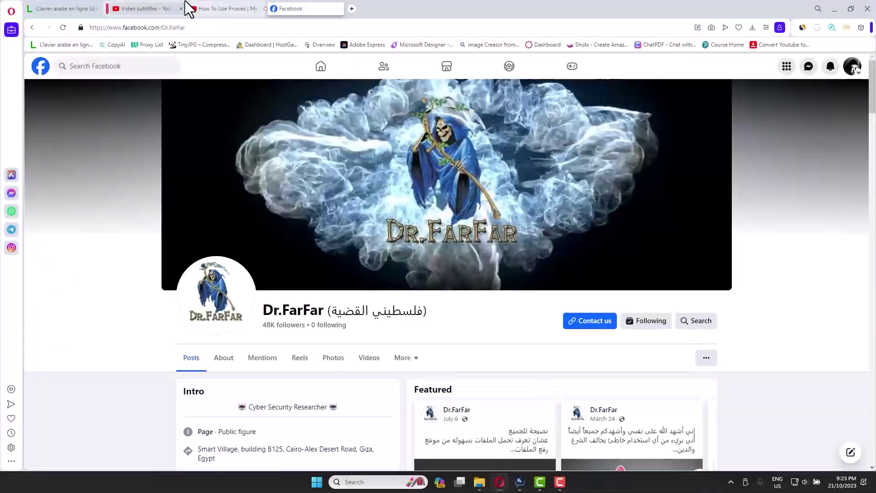
pyautogui.click(157, 9)
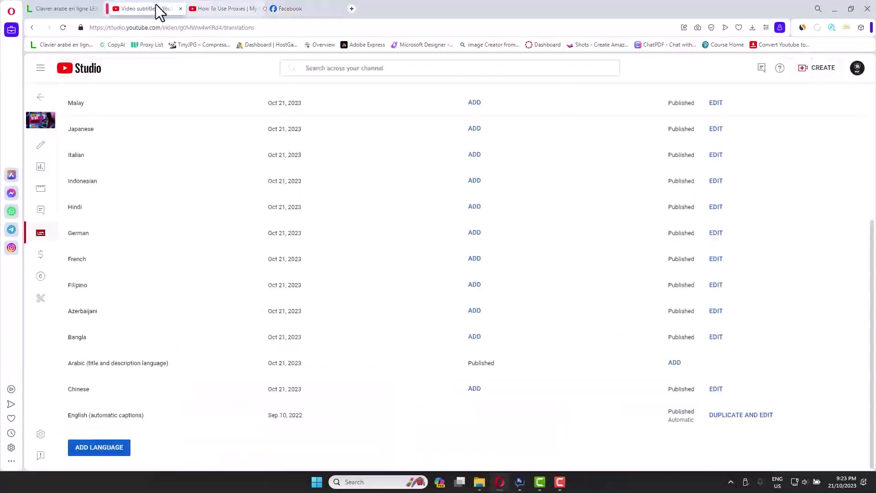
pyautogui.click(834, 8)
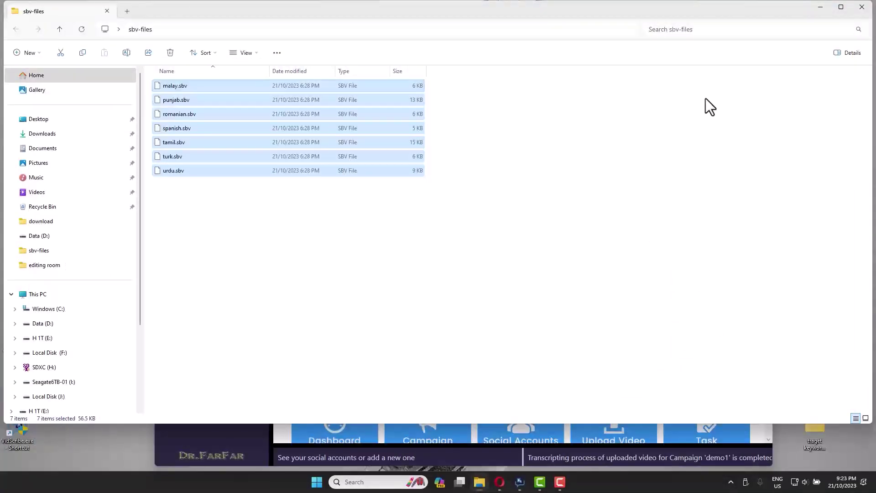
# Step: Minimize the sbv-files folder, return to Vidscribe and view the list of campaign tasks
pyautogui.click(820, 7)
pyautogui.moveTo(364, 144); pyautogui.dragTo(364, 46)
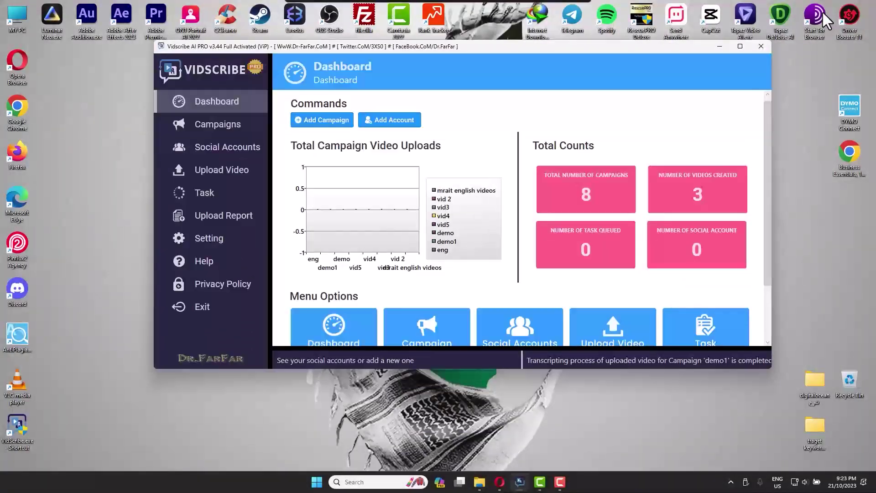
pyautogui.click(204, 192)
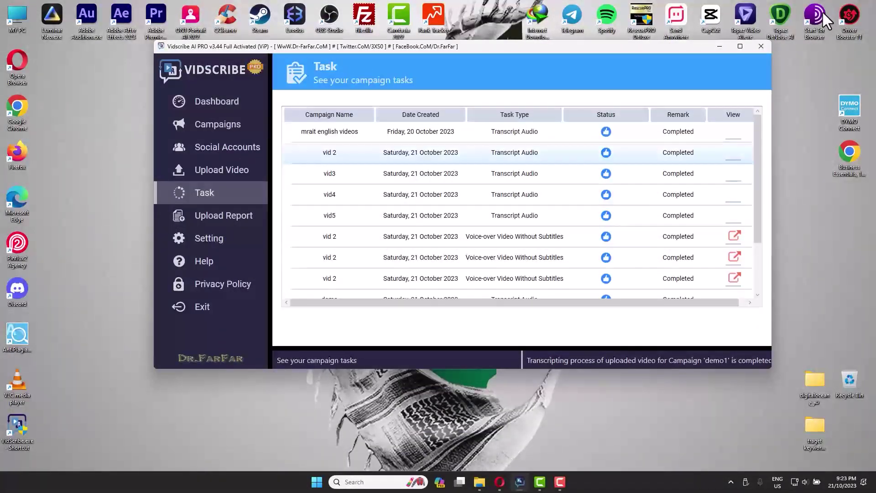
# Step: Continue the vid 2 campaign and open its Subtitle Video page
pyautogui.click(218, 124)
pyautogui.click(664, 153)
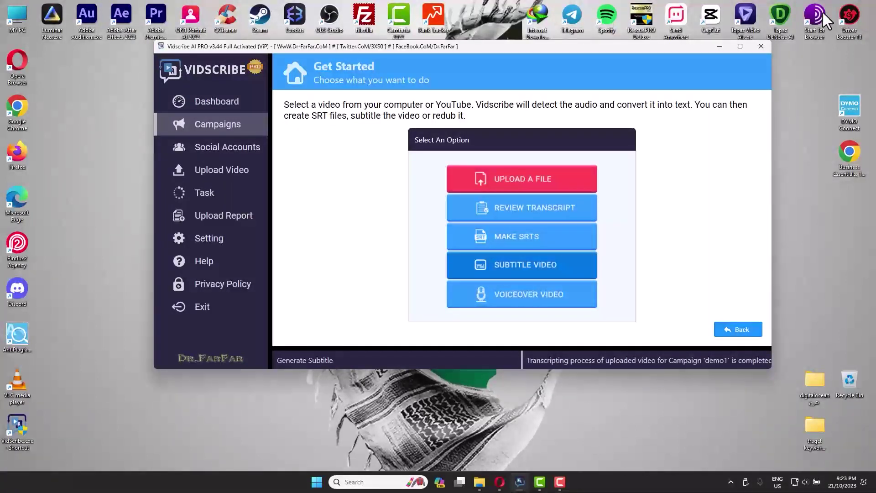
pyautogui.click(521, 264)
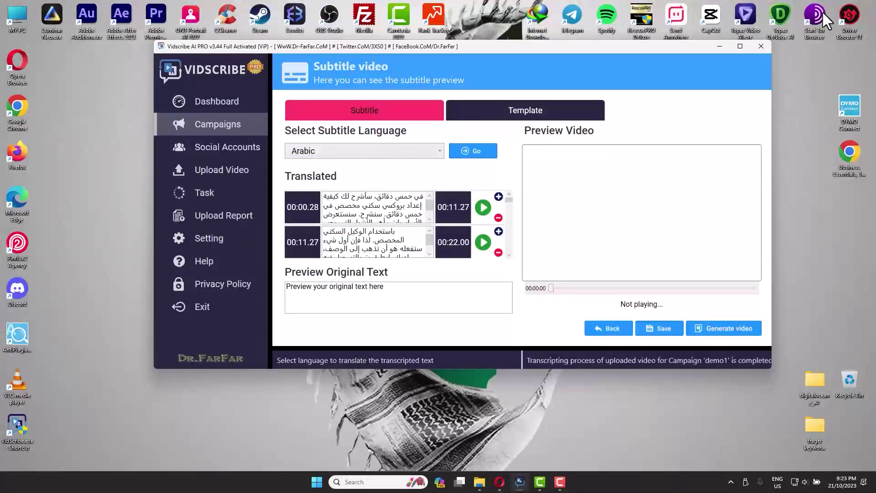
# Step: Examine the Arabic translated subtitle segments and their timings from the start of the video onward
pyautogui.scroll(-5, 499, 203)
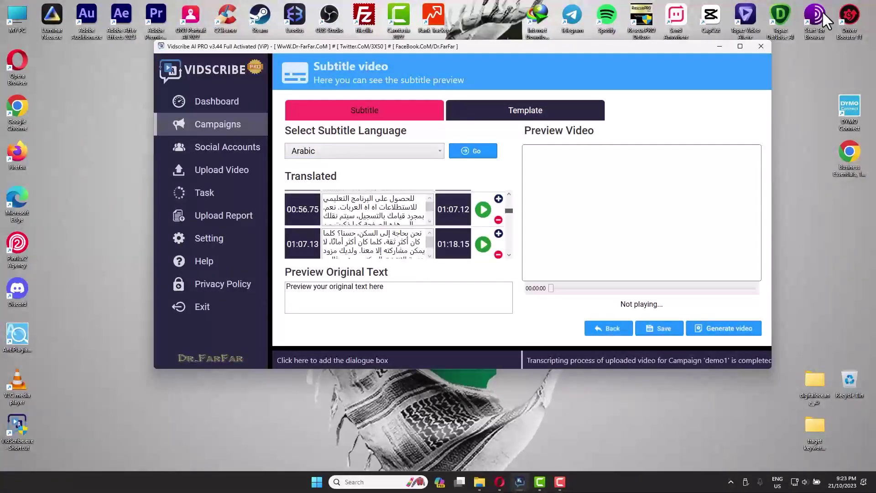
pyautogui.scroll(-5, 500, 203)
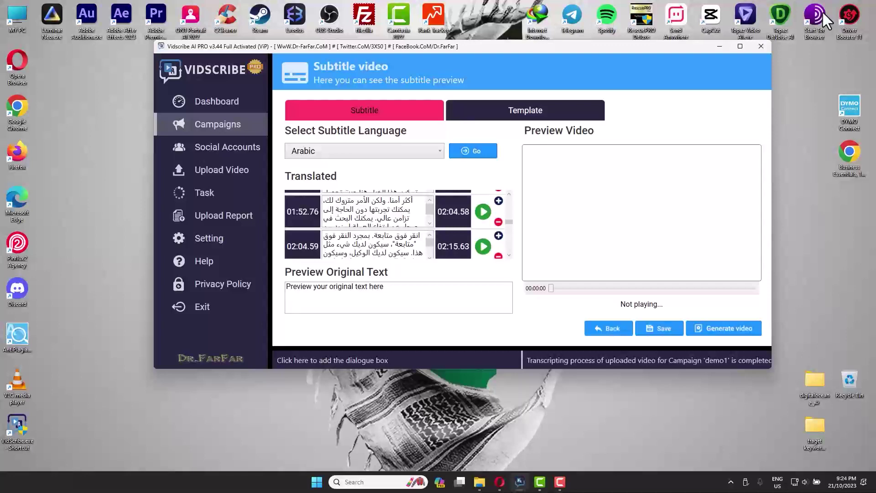
pyautogui.scroll(-5, 399, 224)
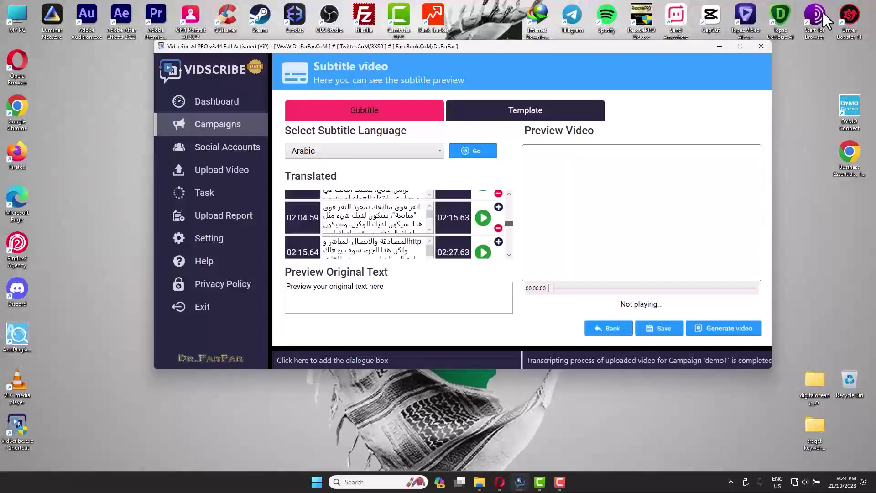
pyautogui.scroll(15, 398, 225)
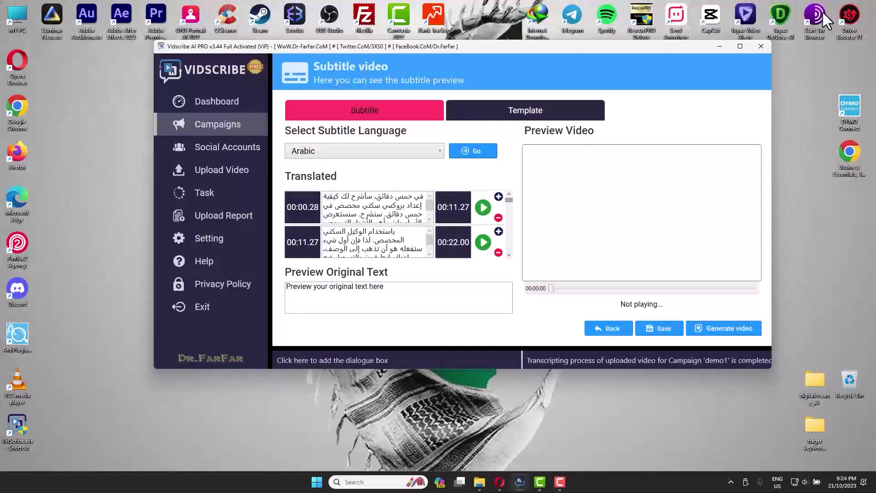
pyautogui.scroll(-6, 397, 223)
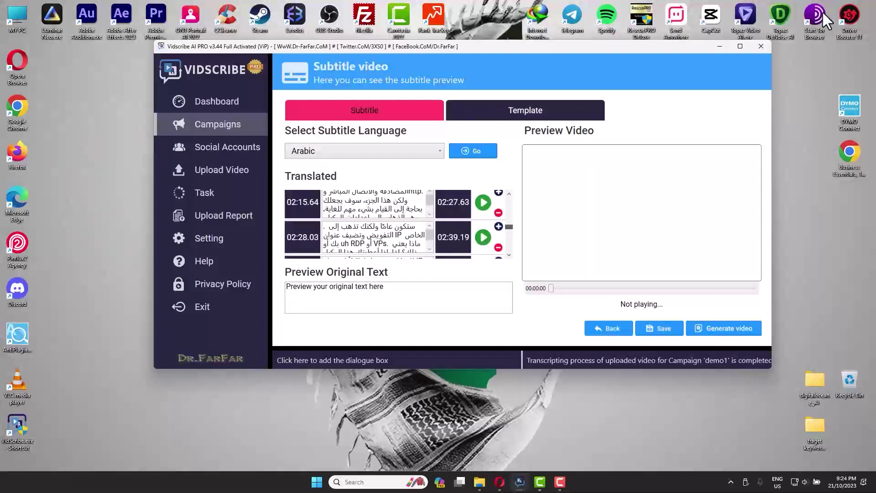
pyautogui.scroll(6, 397, 224)
pyautogui.scroll(2, 396, 224)
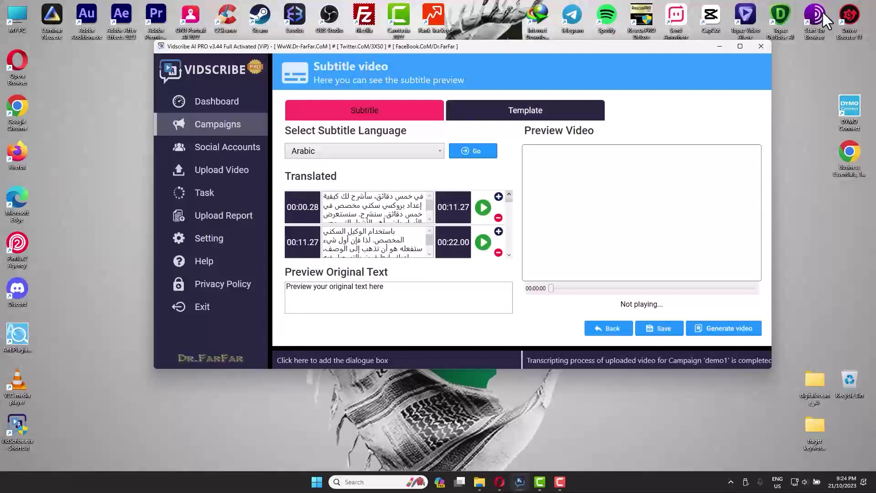
pyautogui.moveTo(456, 47); pyautogui.dragTo(498, 69)
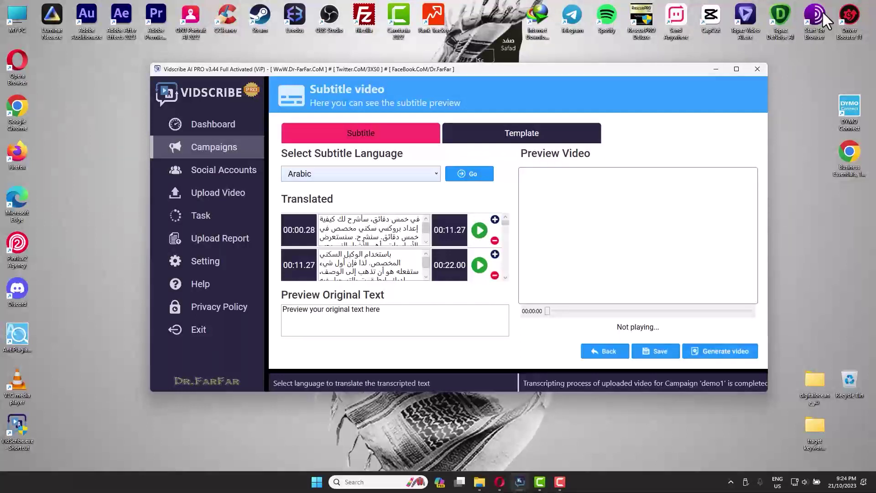
# Step: Preview the Hindi video in Media Player and close the player
pyautogui.click(373, 264)
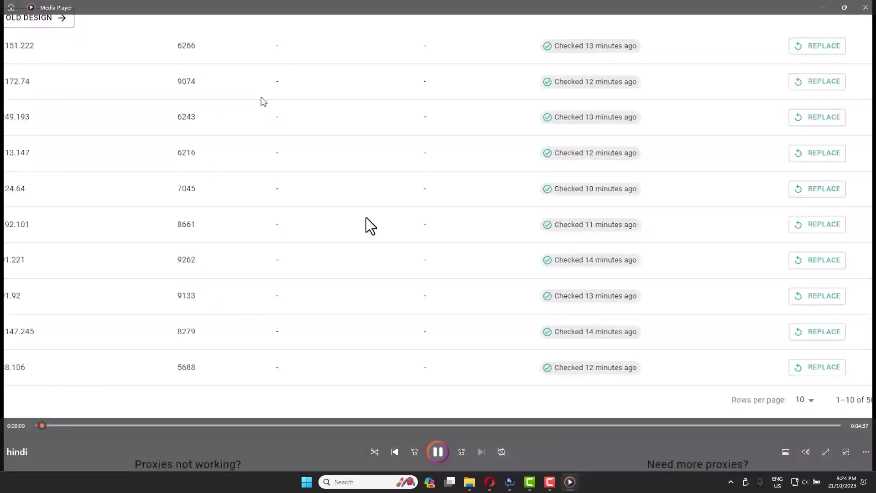
pyautogui.click(865, 7)
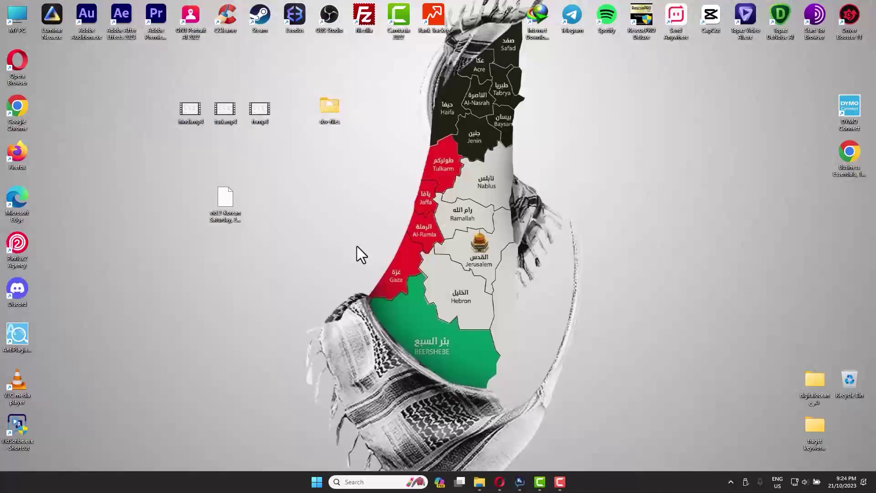
# Step: Switch back to Vidscribe and create a new campaign named demodemo
pyautogui.click(519, 483)
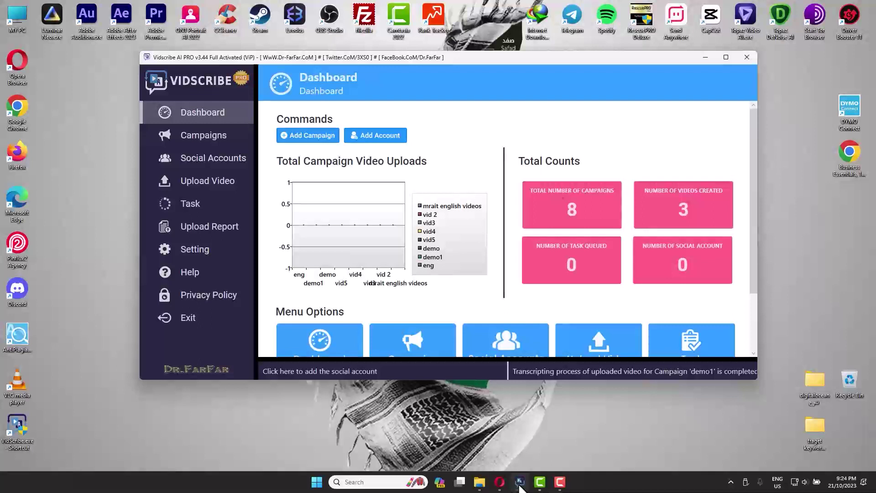
pyautogui.scroll(-1, 503, 228)
pyautogui.click(203, 135)
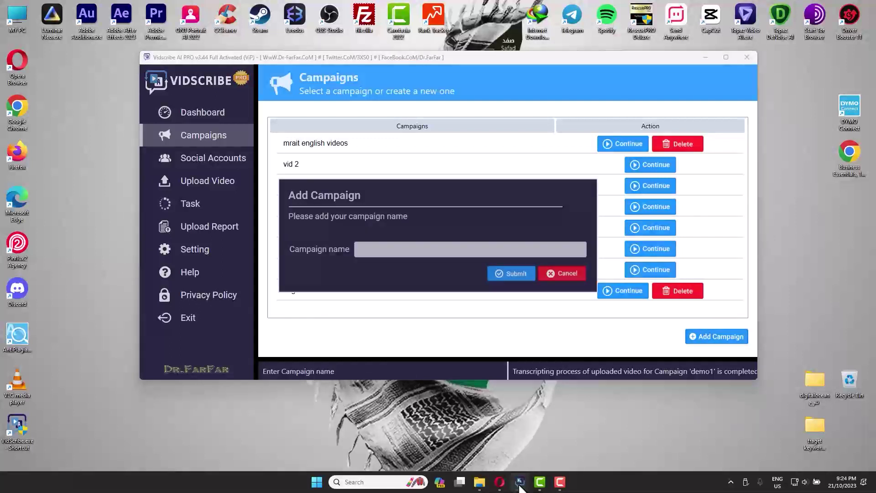
pyautogui.write('demodemo')
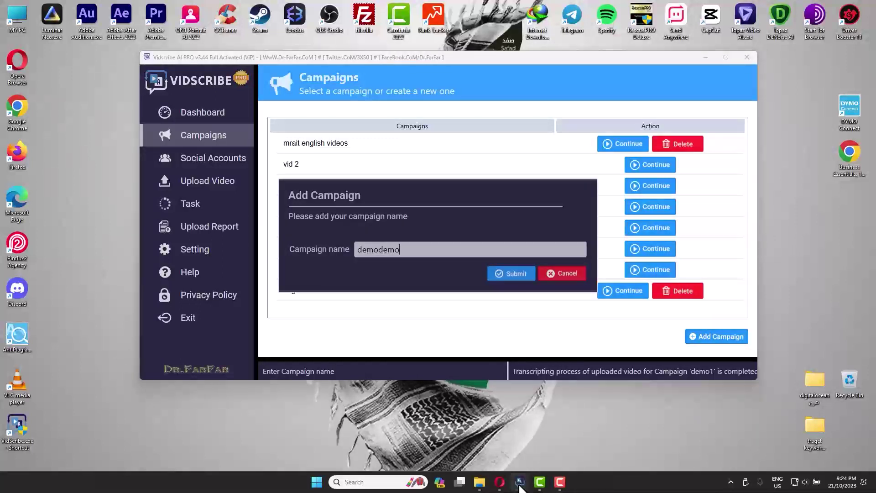
pyautogui.press('Return')
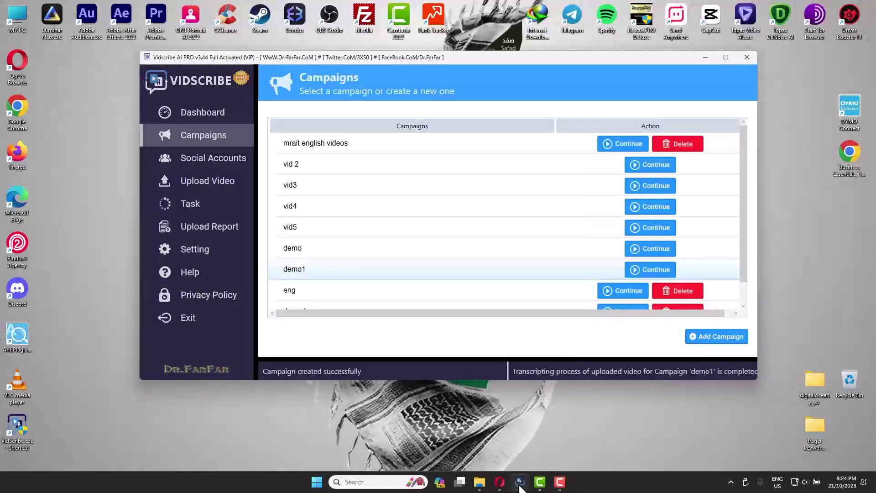
# Step: Continue the demodemo campaign to its file upload and choose fr.mp4 from the Desktop as the video file
pyautogui.scroll(-1, 639, 269)
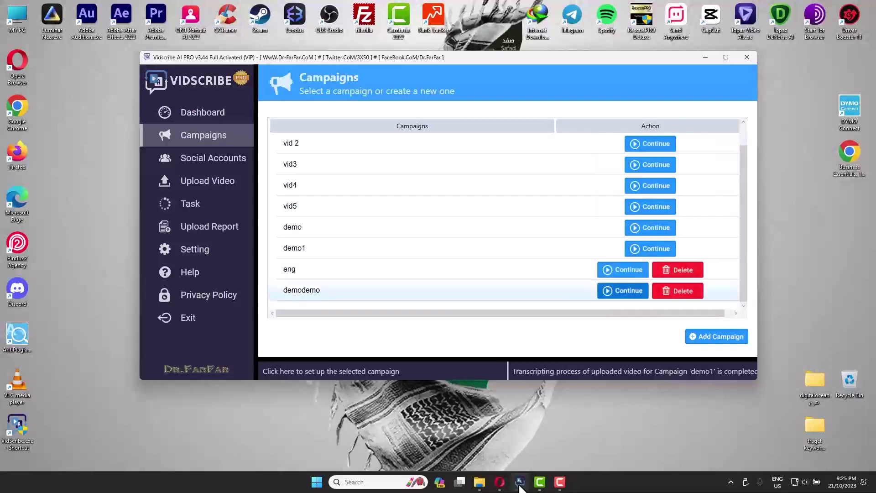
pyautogui.click(622, 290)
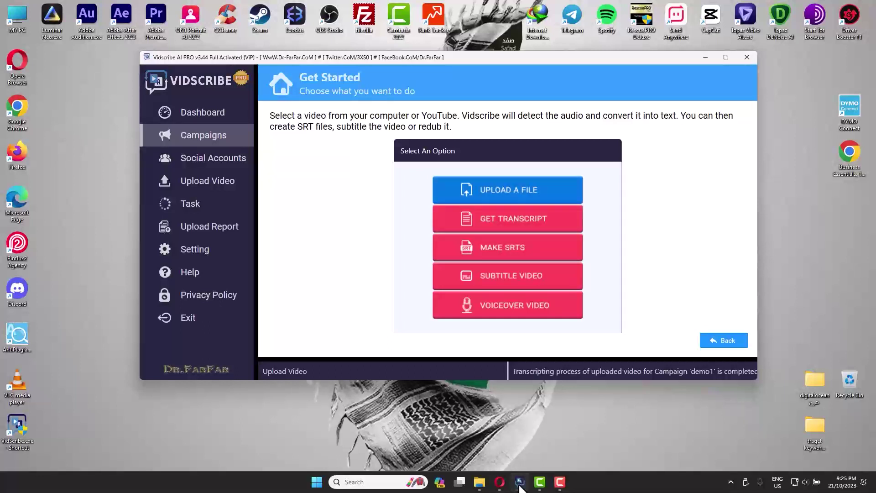
pyautogui.press('Return')
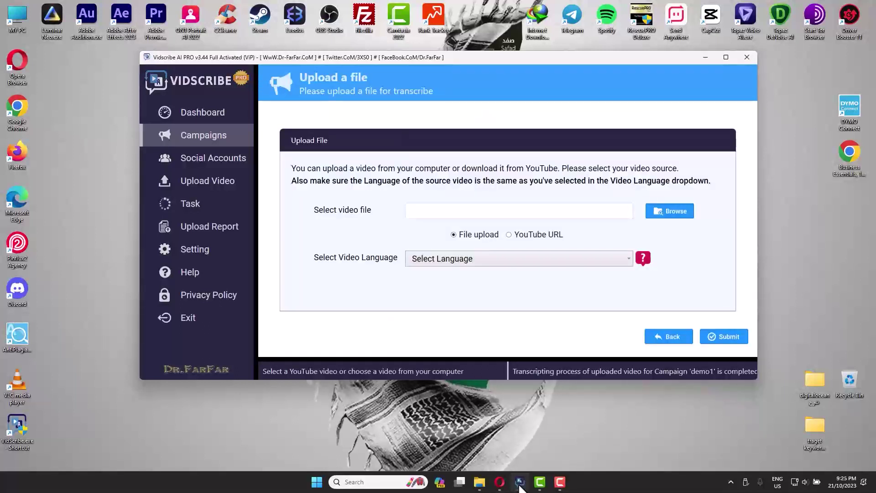
pyautogui.press('Tab')
pyautogui.press('Return')
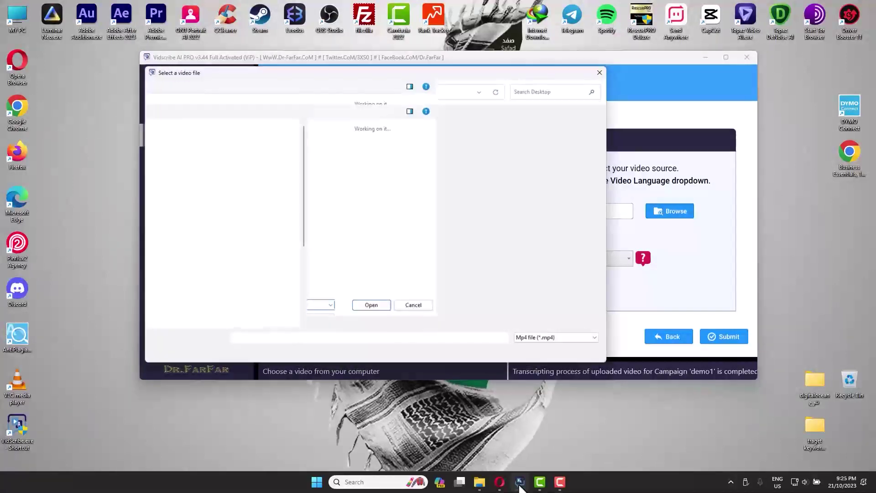
pyautogui.doubleClick(486, 149)
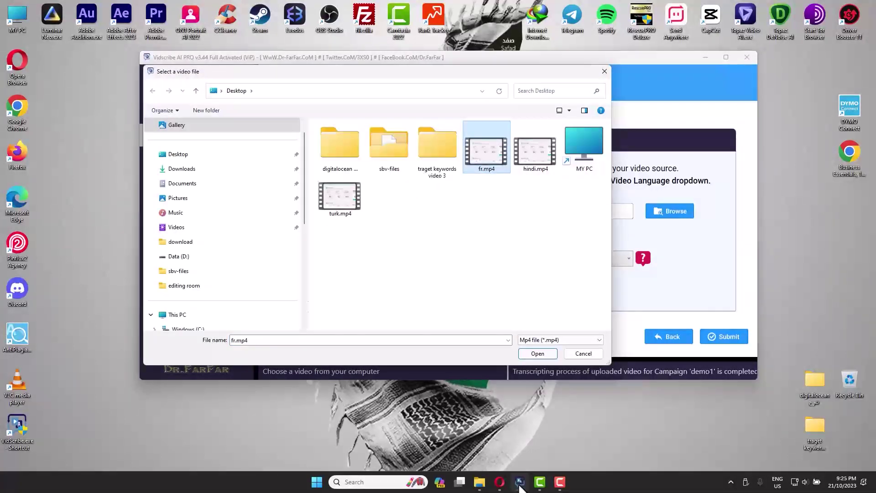
# Step: Switch the video source to YouTube URL and set the video language to French for fr.mp4
pyautogui.click(509, 234)
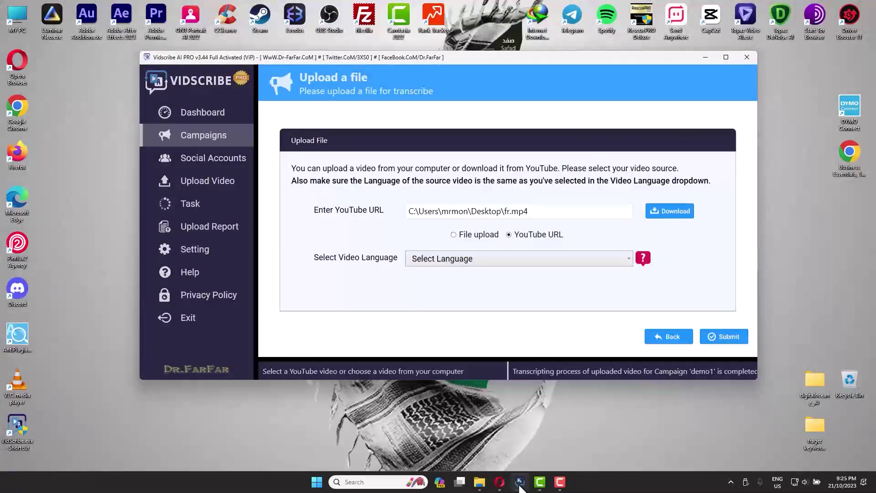
pyautogui.press('Tab')
pyautogui.hotkey('alt', 'Down')
pyautogui.press('Down')
pyautogui.press('Down')
pyautogui.press('Down')
pyautogui.press('Down')
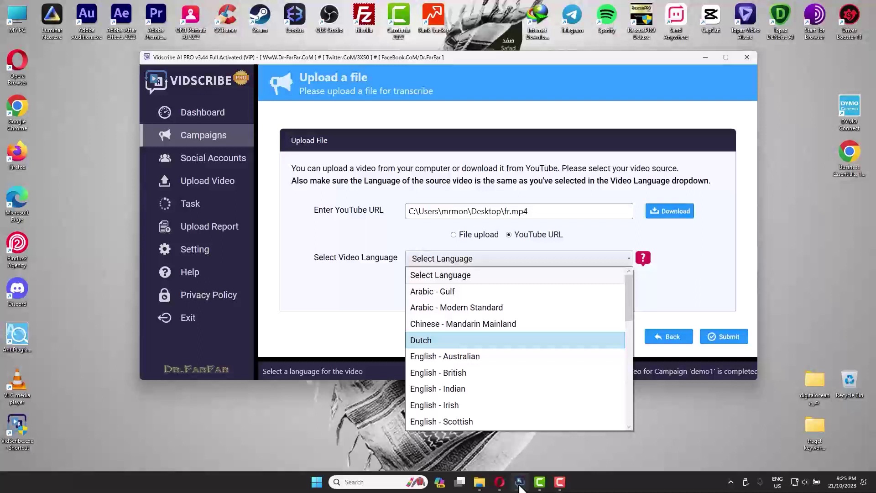
pyautogui.press('Down')
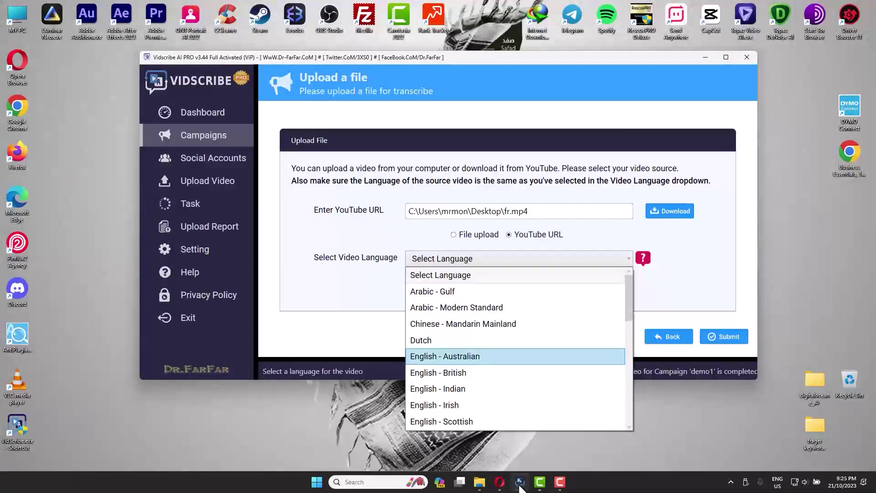
pyautogui.press('Down')
pyautogui.press('Down')
pyautogui.press('Down')
pyautogui.press('Down')
pyautogui.press('Down')
pyautogui.press('Down')
pyautogui.press('Down')
pyautogui.press('Down')
pyautogui.press('Down')
pyautogui.press('Down')
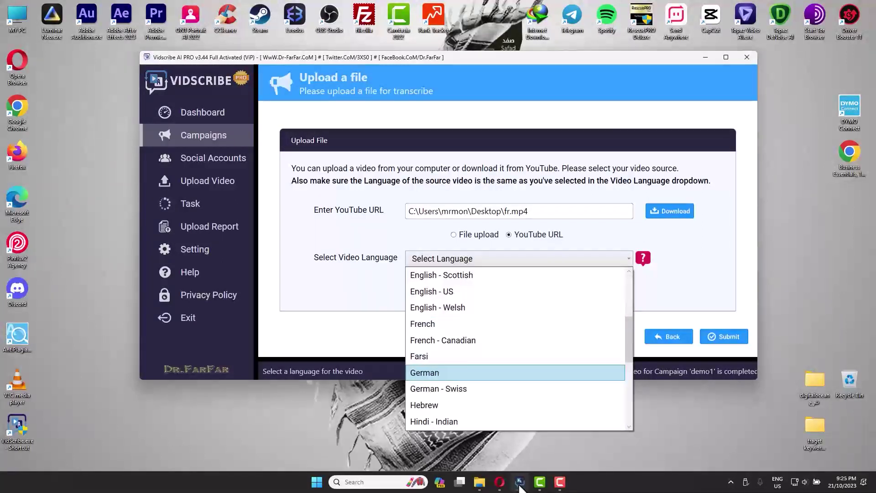
pyautogui.press('Up')
pyautogui.press('Down')
pyautogui.press('Down')
pyautogui.press('Down')
pyautogui.press('Down')
pyautogui.press('Down')
pyautogui.press('Down')
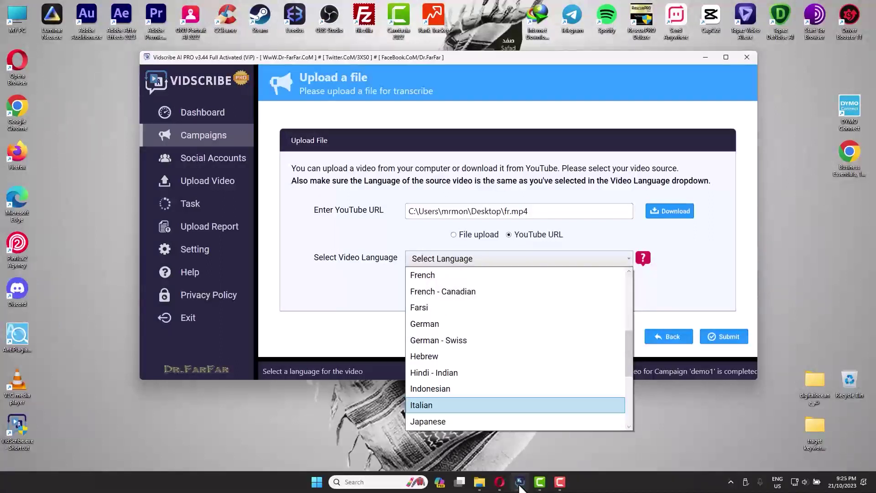
pyautogui.press('Up')
pyautogui.press('Up')
pyautogui.press('Up')
pyautogui.press('Up')
pyautogui.press('Up')
pyautogui.press('Up')
pyautogui.press('Up')
pyautogui.press('Up')
pyautogui.press('Return')
pyautogui.press('Tab')
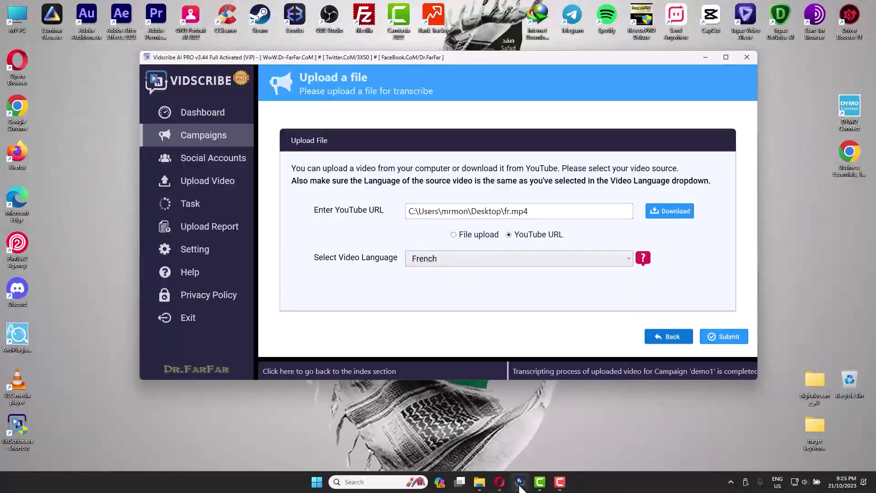
# Step: Submit the demodemo video upload and open the list of campaign tasks
pyautogui.press('Tab')
pyautogui.press('Return')
pyautogui.press('Tab')
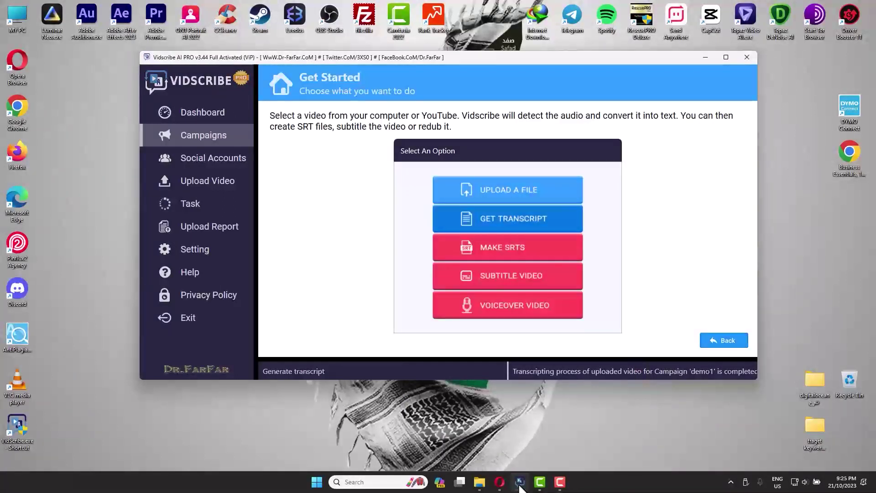
pyautogui.press('Tab')
pyautogui.press('Tab')
pyautogui.press('Tab')
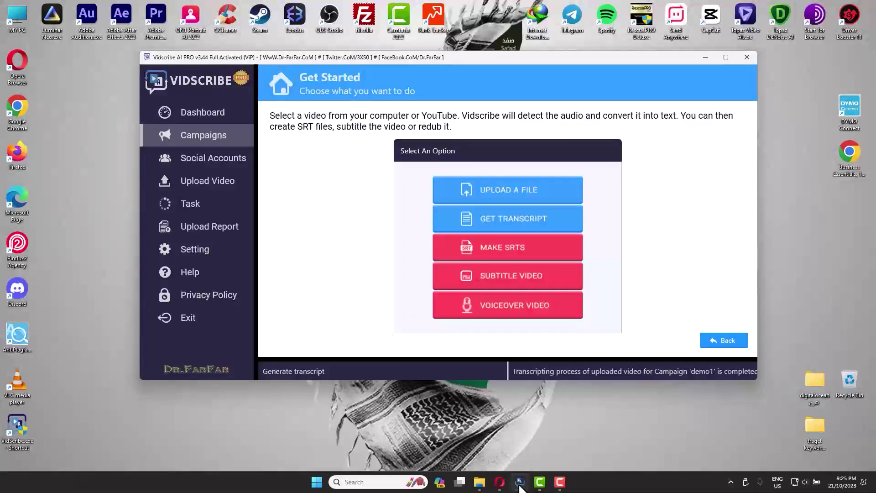
pyautogui.hotkey('shift', 'Tab')
pyautogui.hotkey('shift', 'Tab')
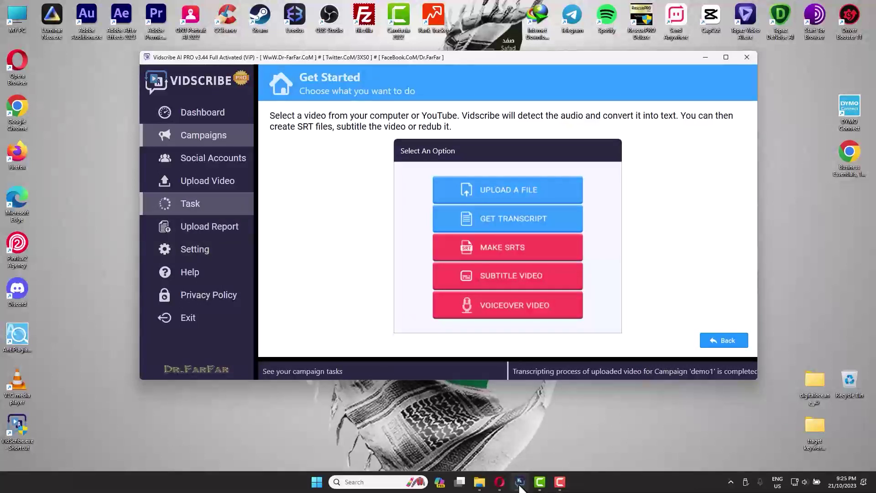
pyautogui.press('Return')
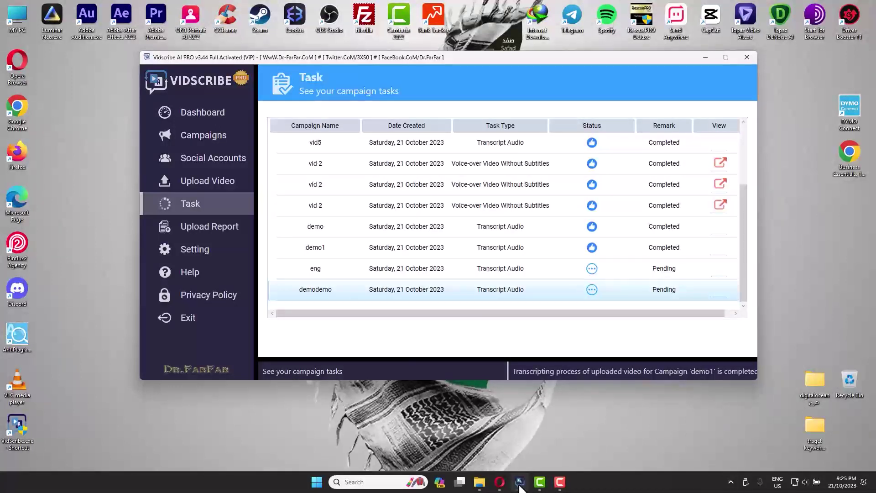
# Step: Reopen the demodemo campaign and generate its transcript, agreeing to proceed with the credit use
pyautogui.press('Tab')
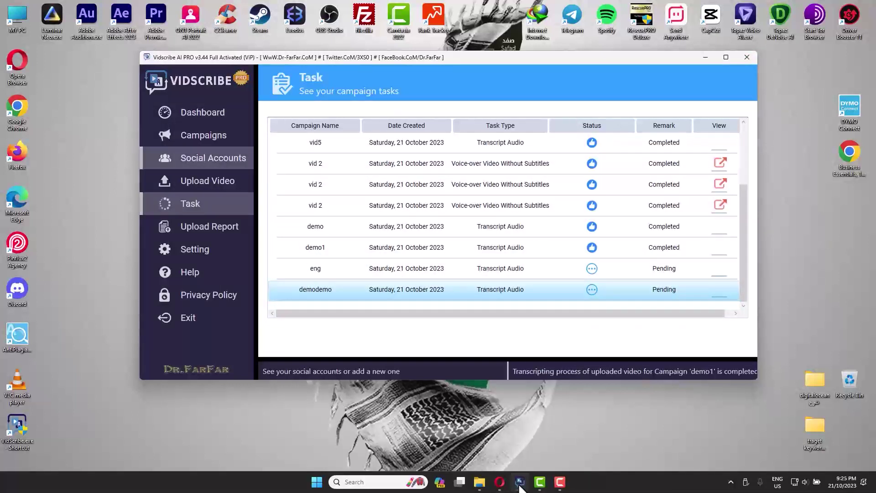
pyautogui.click(203, 135)
pyautogui.click(203, 112)
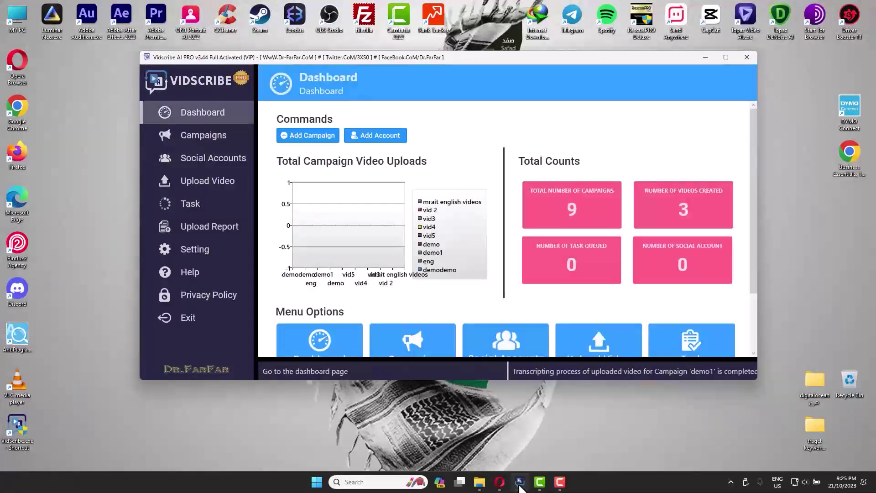
pyautogui.click(203, 135)
pyautogui.scroll(-1, 504, 215)
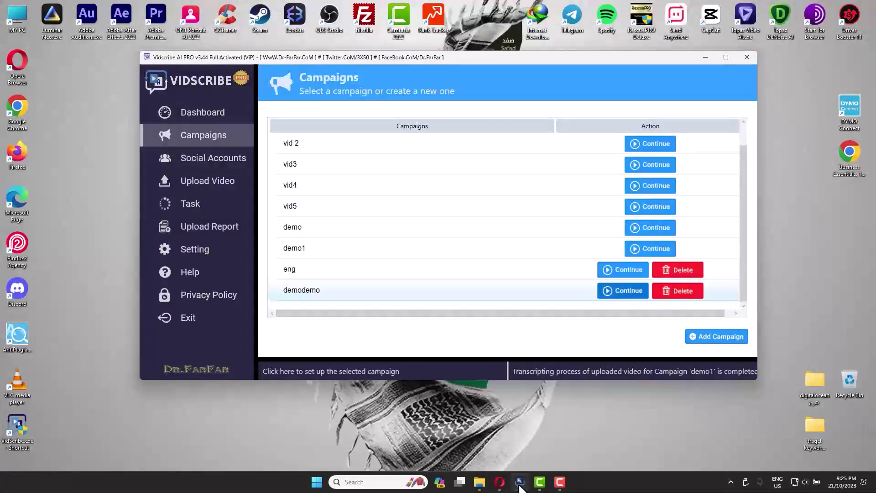
pyautogui.click(623, 291)
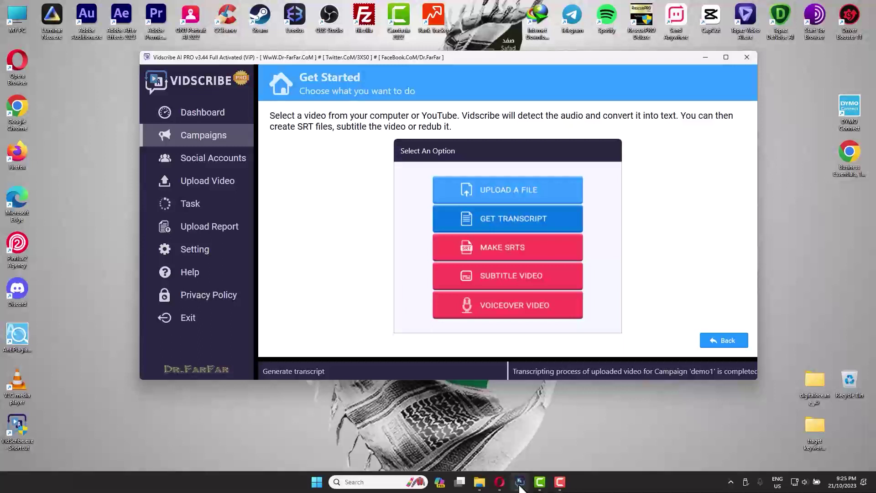
pyautogui.click(508, 219)
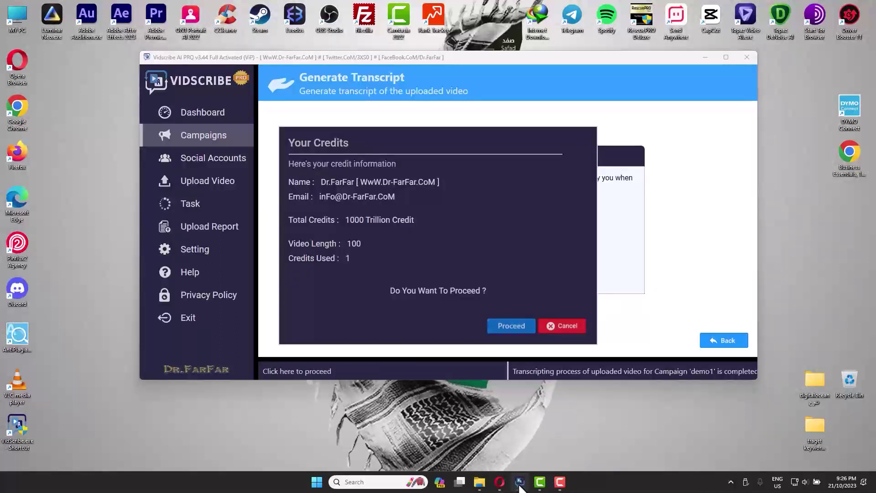
pyautogui.press('Return')
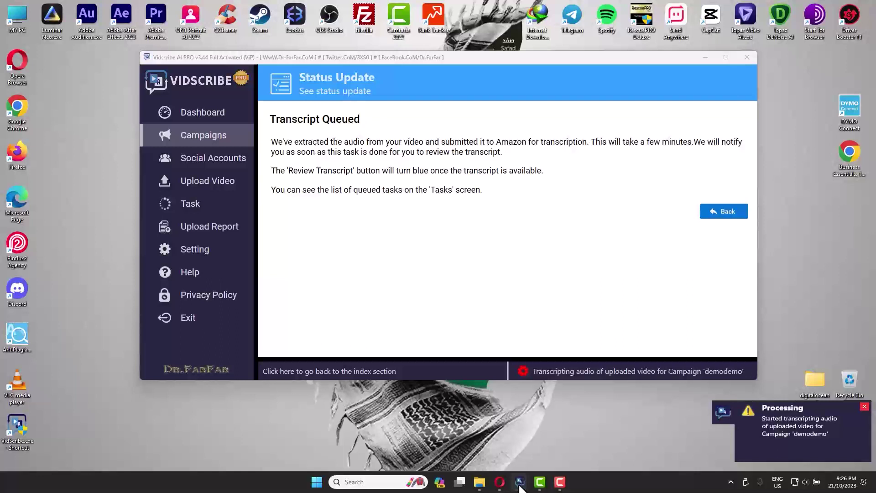
pyautogui.press('Return')
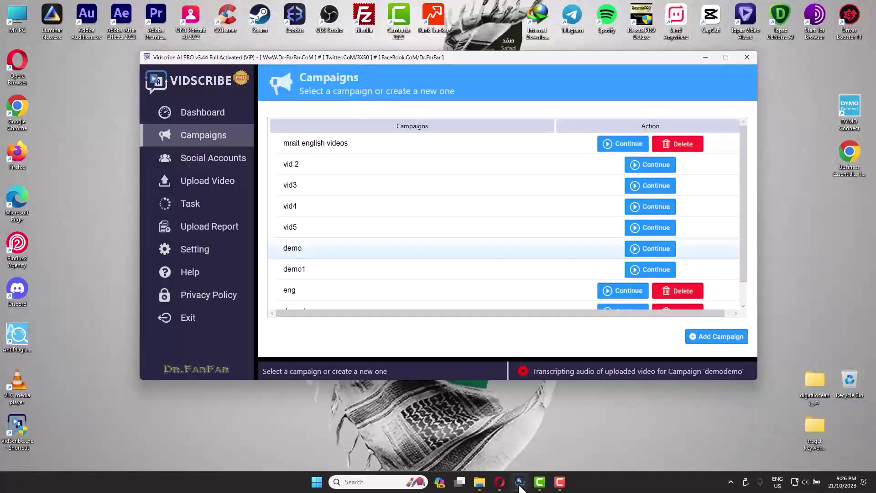
# Step: Open the vid4 campaign and examine its transcript segments, then return to the campaign's options
pyautogui.click(650, 206)
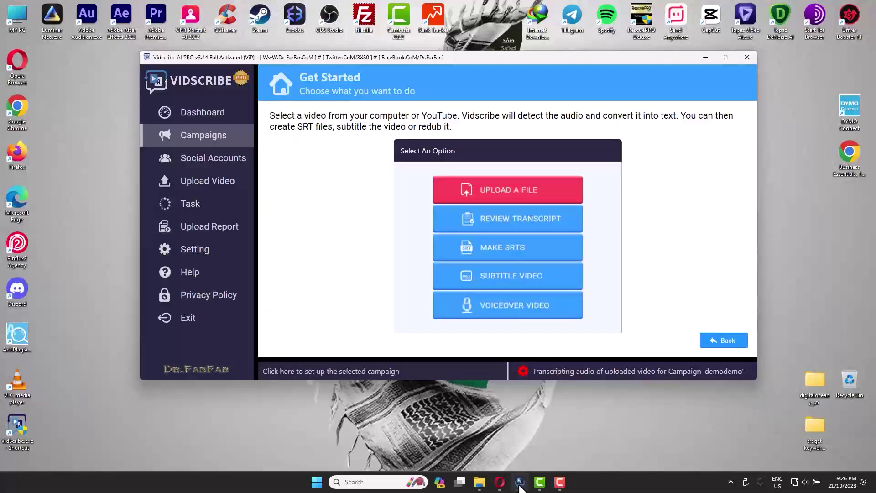
pyautogui.press('Down')
pyautogui.press('Return')
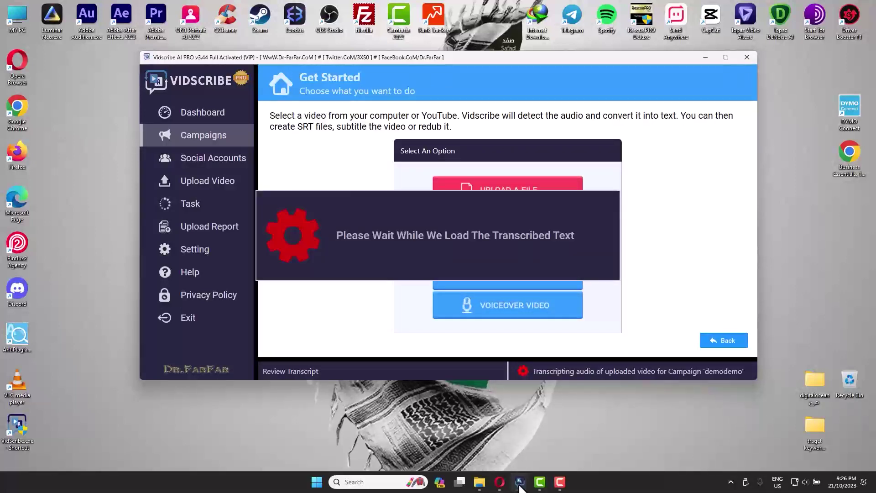
pyautogui.moveTo(494, 158)
pyautogui.mouseDown()
pyautogui.moveTo(495, 272)
pyautogui.moveTo(494, 158)
pyautogui.mouseUp()
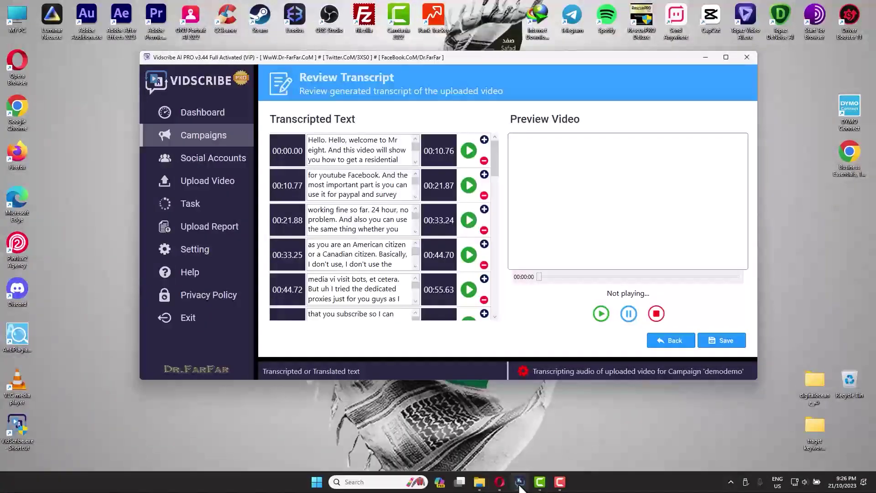
pyautogui.moveTo(308, 176); pyautogui.dragTo(365, 203)
pyautogui.click(367, 220)
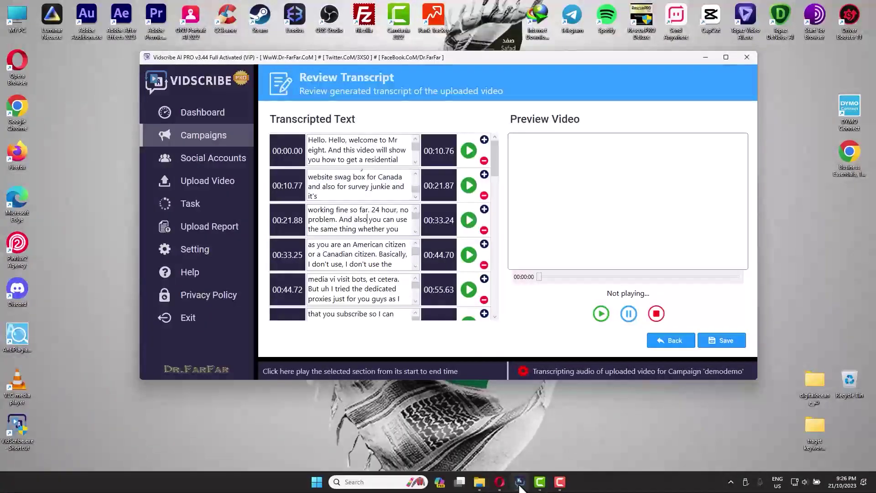
pyautogui.click(670, 340)
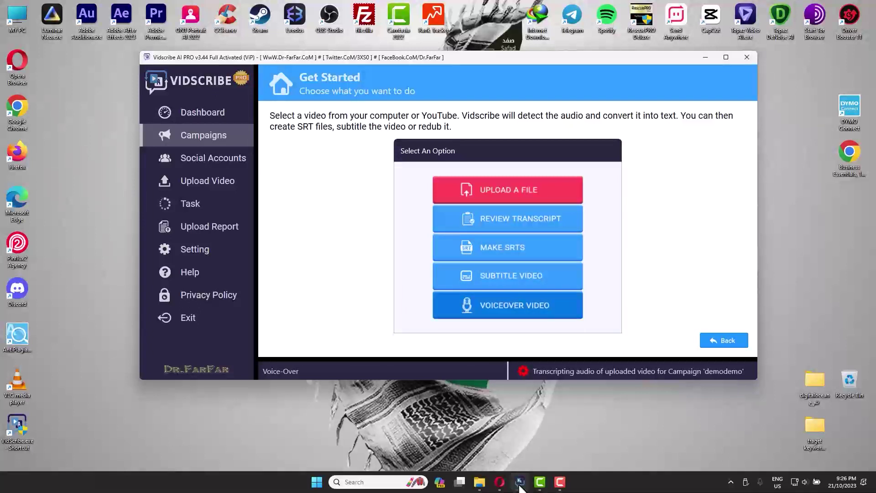
# Step: Generate subtitles for the vid4 campaign with English as the subtitle language
pyautogui.click(507, 247)
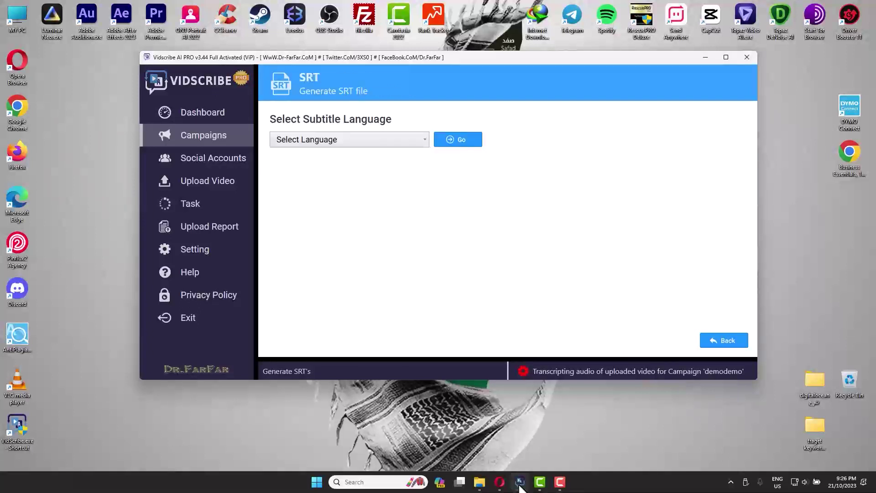
pyautogui.click(349, 139)
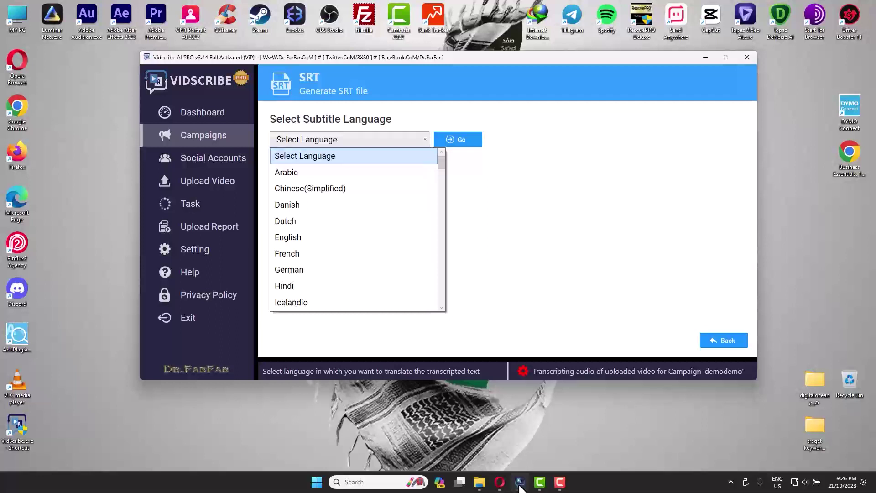
pyautogui.press('Return')
pyautogui.press('Tab')
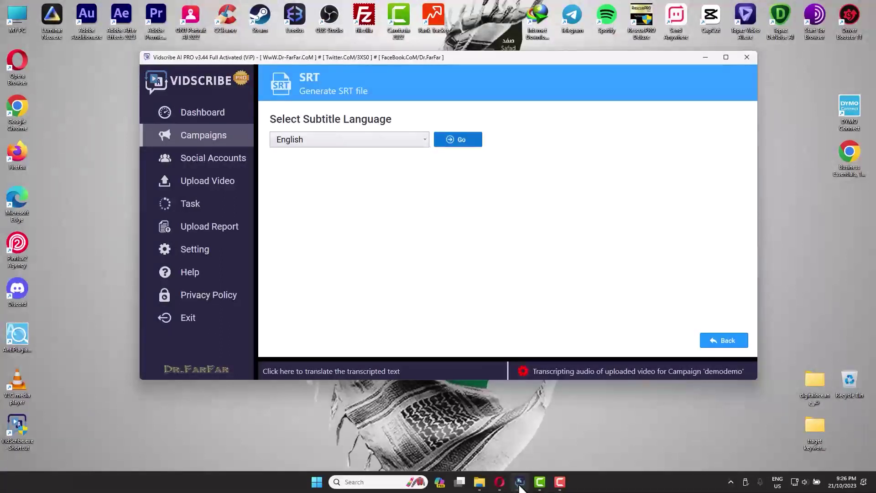
pyautogui.press('Return')
# Step: Download the SRT to the Desktop as vid4-English Saturday, 21 October 2023.srt and move its icon to an empty desktop area
pyautogui.press('Return')
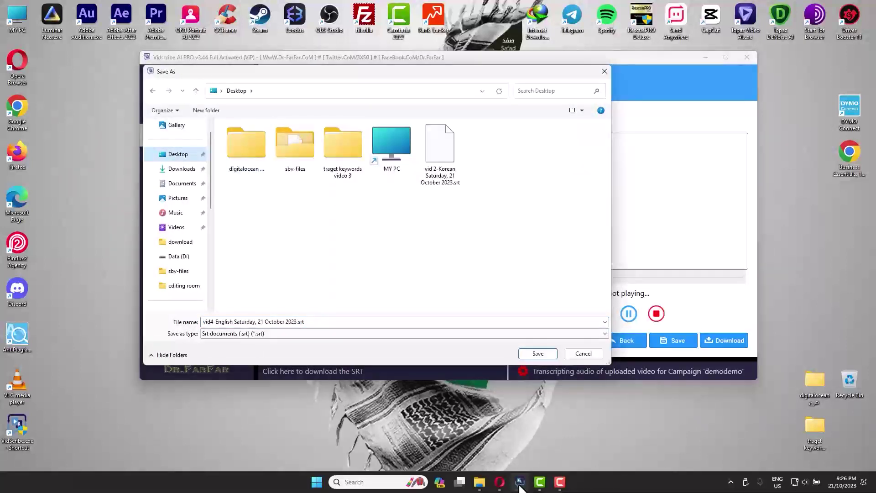
pyautogui.press('Return')
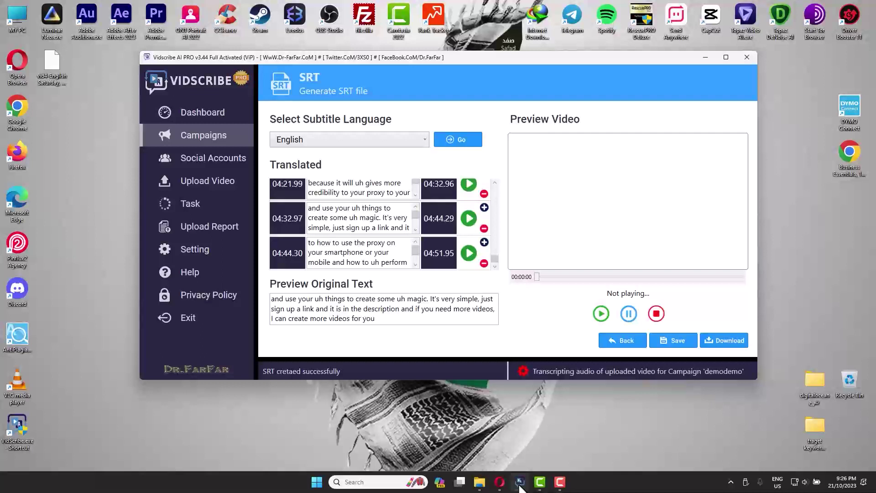
pyautogui.moveTo(57, 72); pyautogui.dragTo(82, 204)
pyautogui.moveTo(330, 215); pyautogui.dragTo(343, 229)
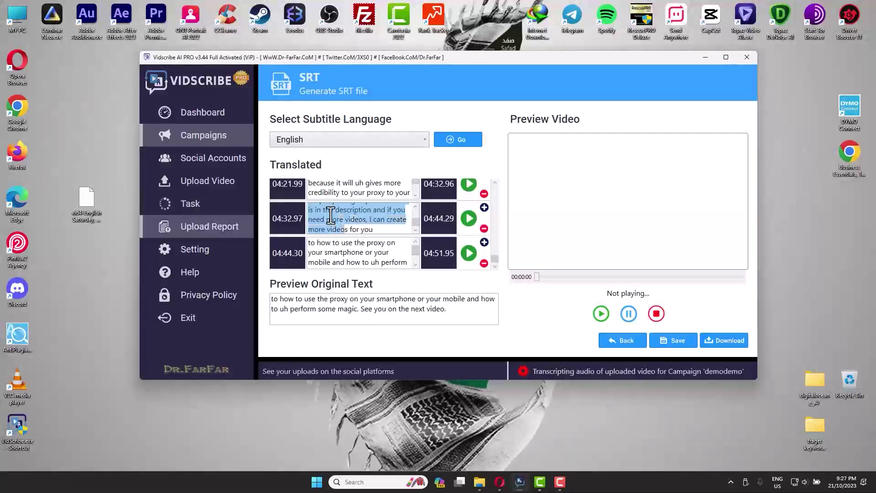
# Step: Switch to the Opera browser and open gotranscript.com/subtitle-converter in a new tab
pyautogui.click(498, 480)
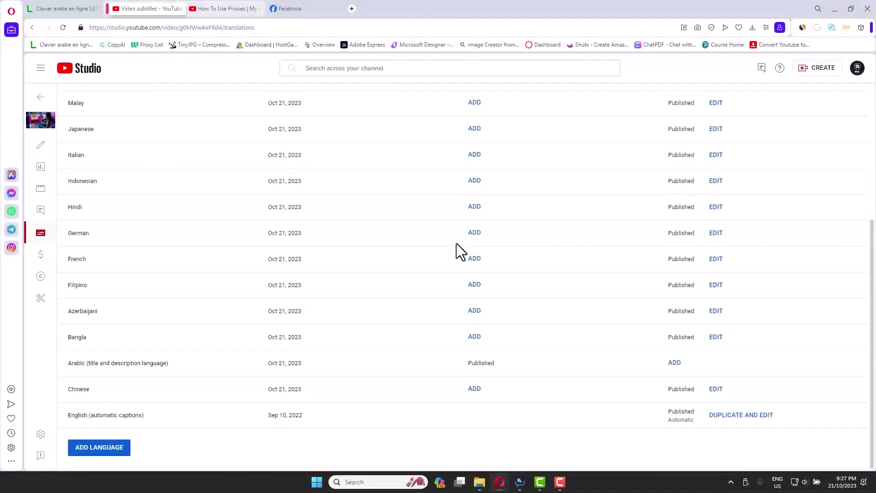
pyautogui.hotkey('ctrl', 't')
pyautogui.write('go')
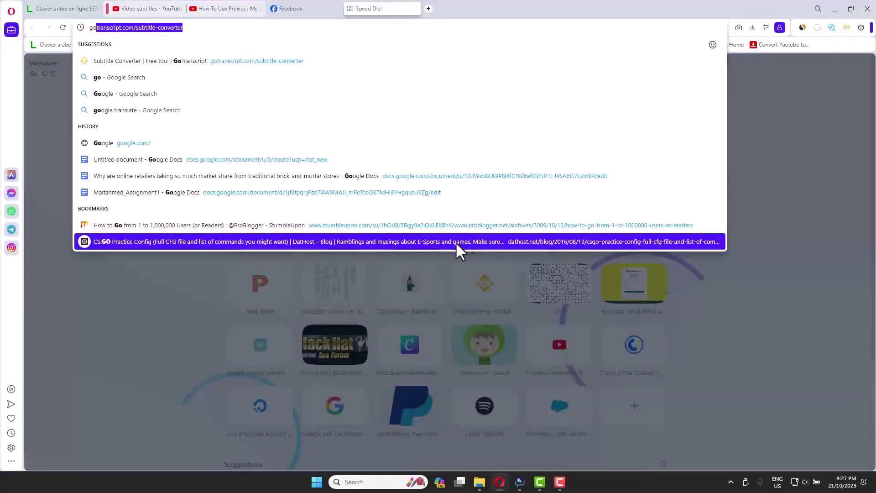
pyautogui.press('Return')
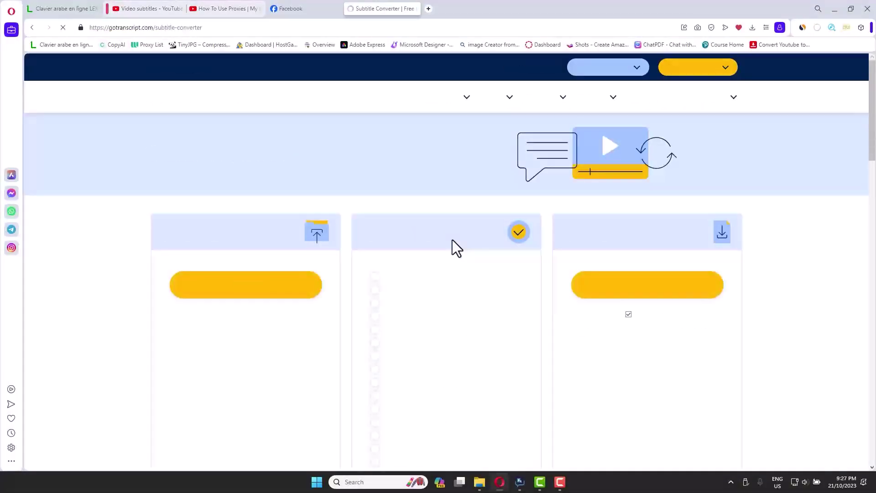
# Step: Upload vid4-English Saturday, 21 October 2023.srt from the Desktop to the subtitle converter
pyautogui.click(267, 286)
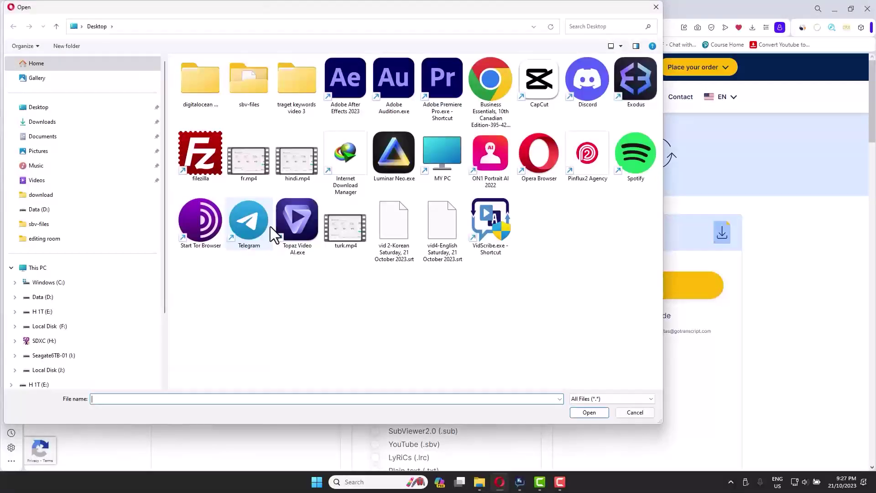
pyautogui.click(459, 240)
pyautogui.click(576, 409)
# Step: Choose YouTube (.sbv) as the output format and convert the uploaded subtitle file
pyautogui.scroll(-4, 431, 355)
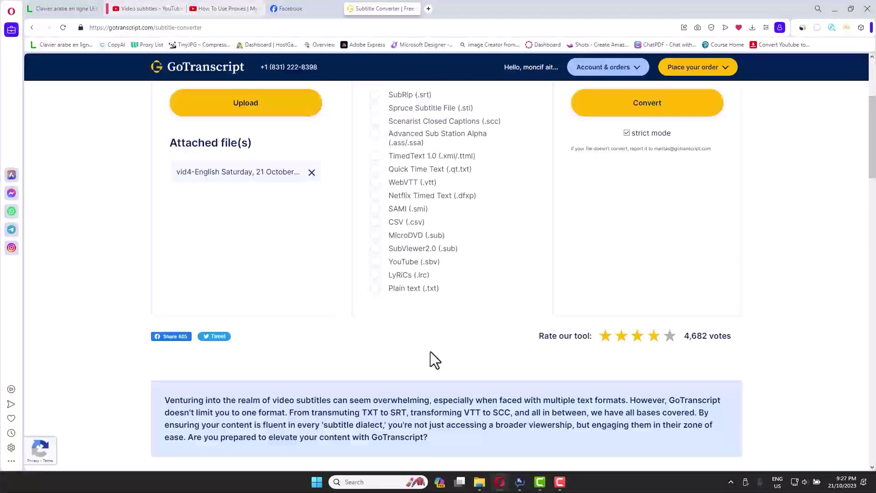
pyautogui.click(403, 268)
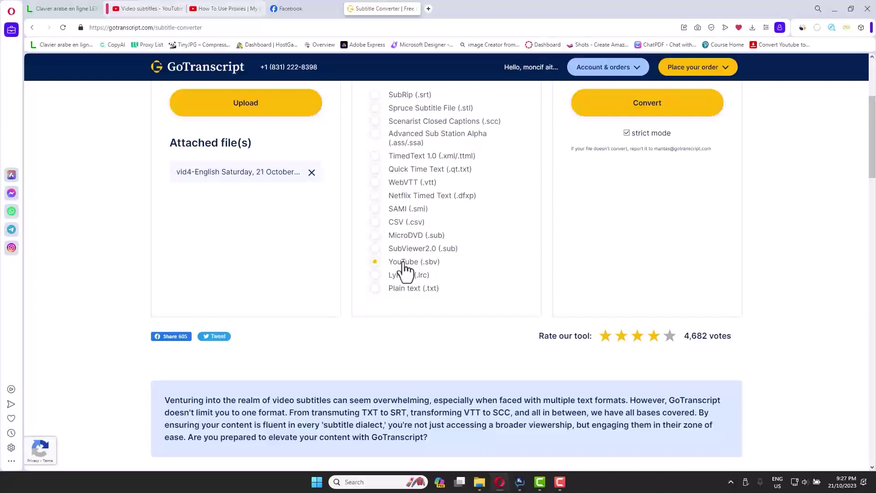
pyautogui.click(660, 112)
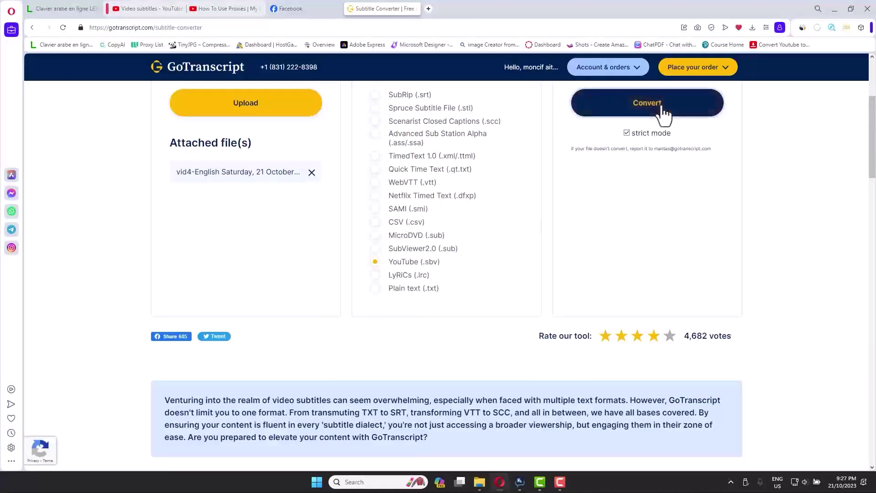
# Step: Open the sbv-files folder on the desktop and look over the converted subtitle files in it
pyautogui.click(834, 8)
pyautogui.click(705, 57)
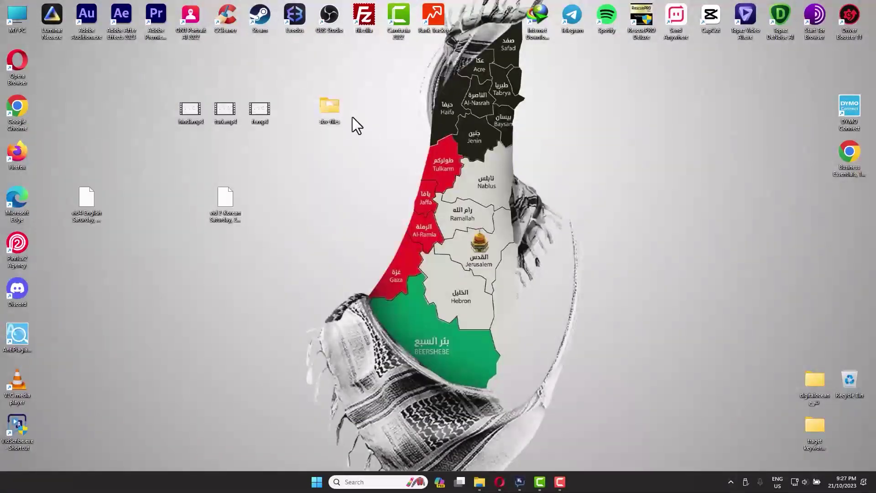
pyautogui.doubleClick(337, 107)
pyautogui.hotkey('ctrl', 'a')
pyautogui.click(207, 195)
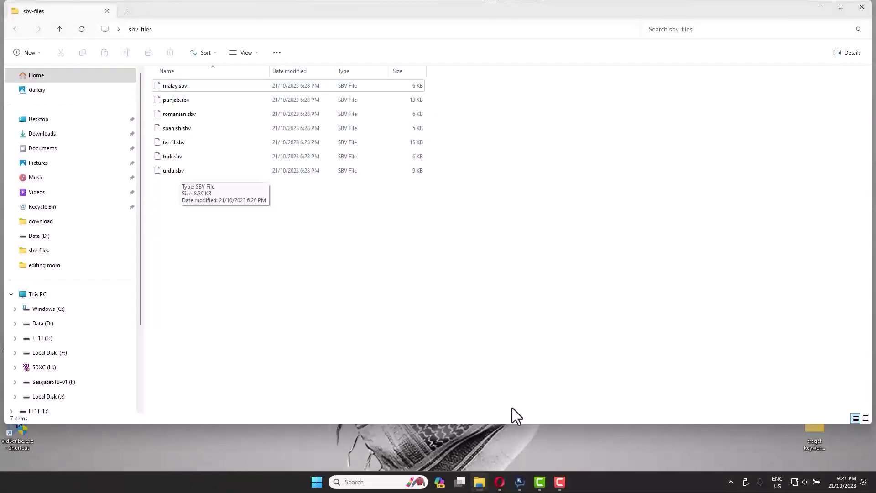
# Step: Switch to the Opera browser and review the video's subtitle languages in YouTube Studio
pyautogui.click(495, 483)
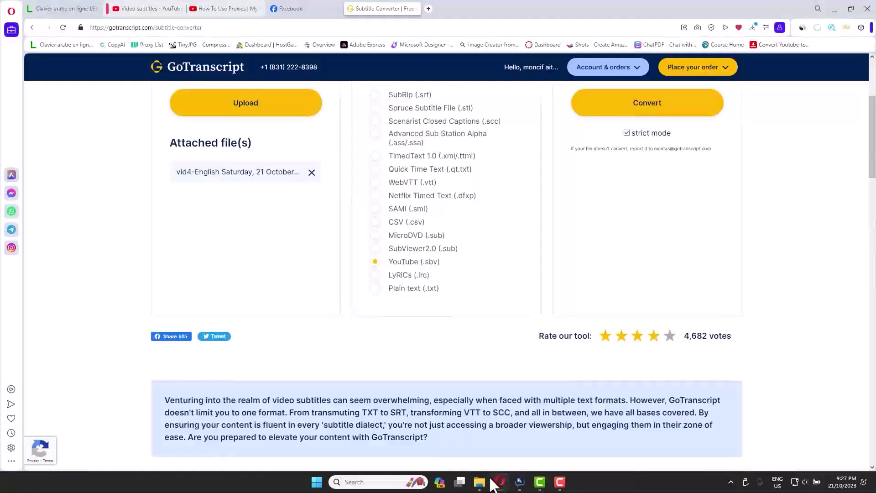
pyautogui.click(153, 9)
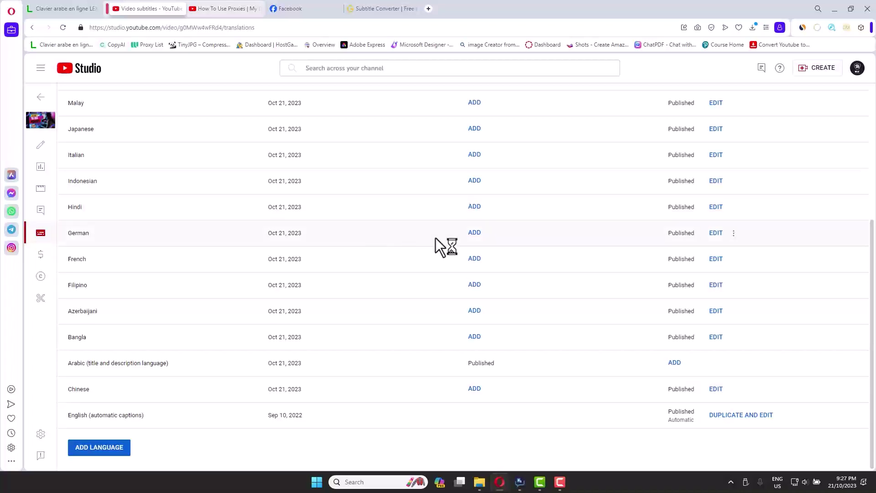
pyautogui.click(831, 8)
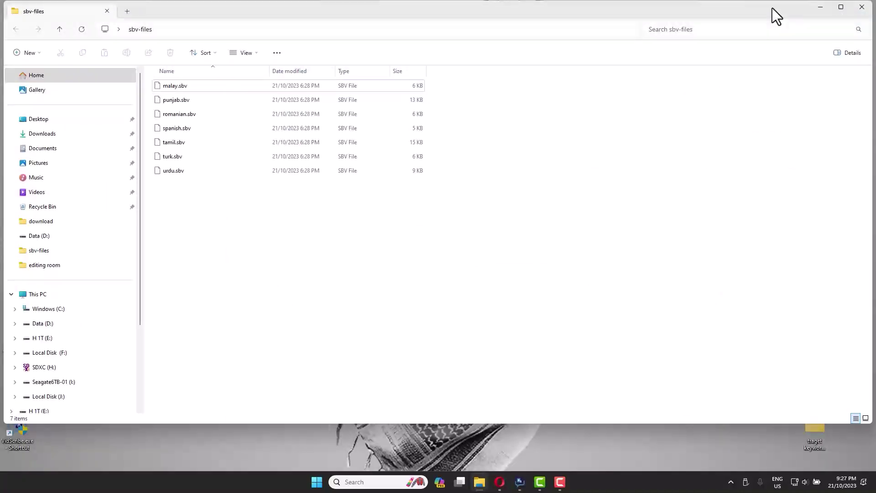
# Step: Put away the sbv-files folder, then start the desktop's fr video in Media Player and pause it
pyautogui.click(819, 7)
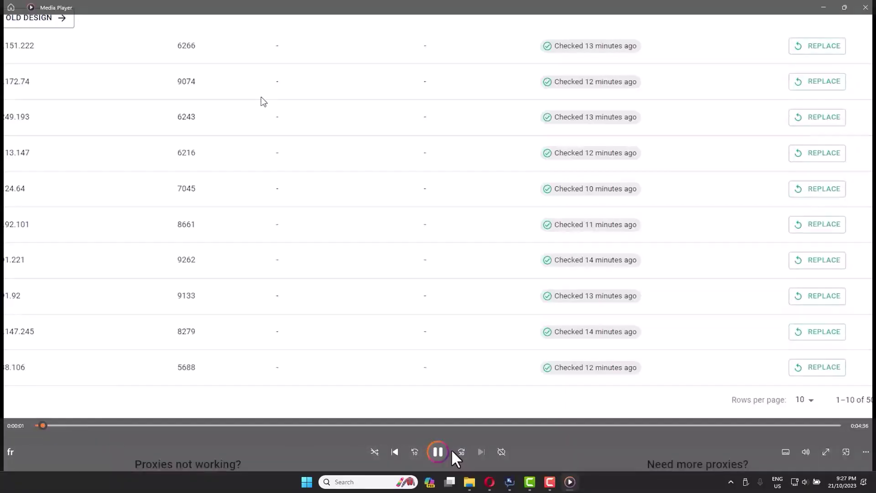
pyautogui.click(440, 454)
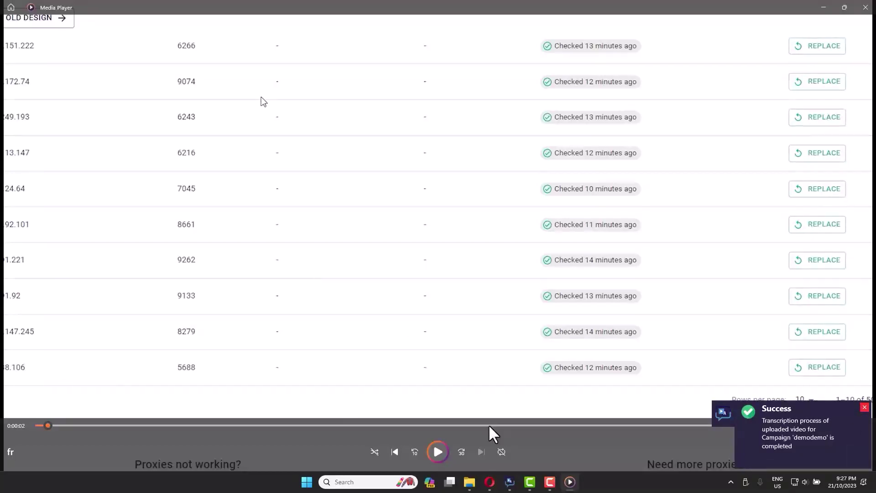
# Step: Switch to the How To Use Proxies YouTube video in Opera and toggle its closed captions off and back on
pyautogui.click(489, 481)
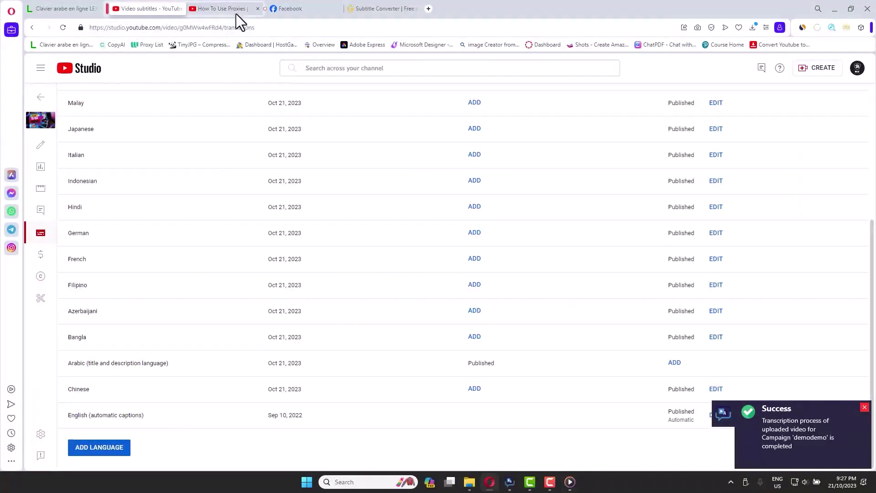
pyautogui.click(237, 13)
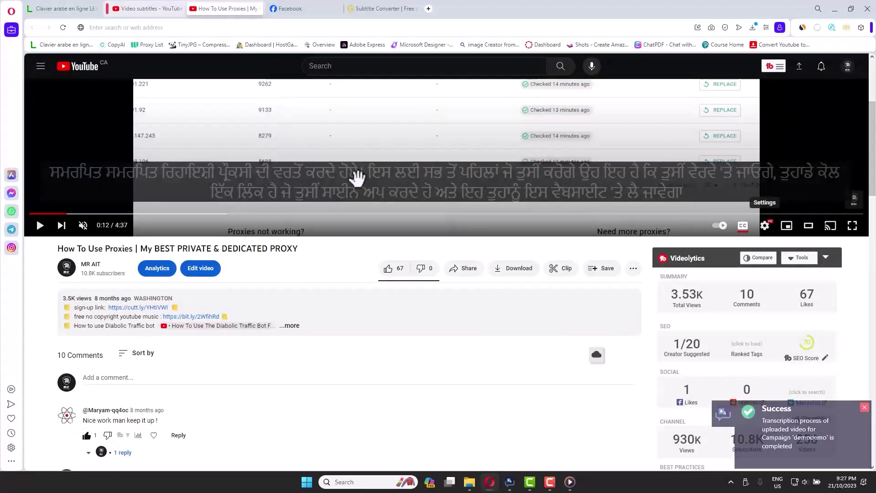
pyautogui.click(742, 228)
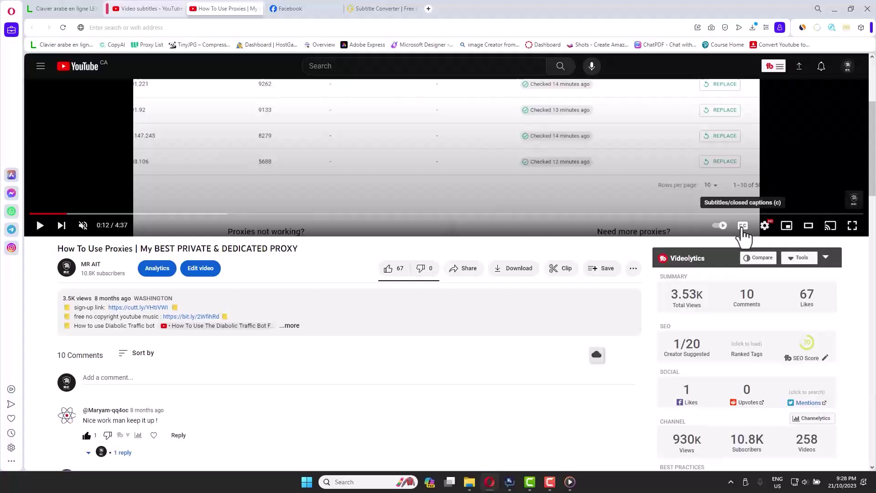
pyautogui.click(742, 228)
pyautogui.click(831, 8)
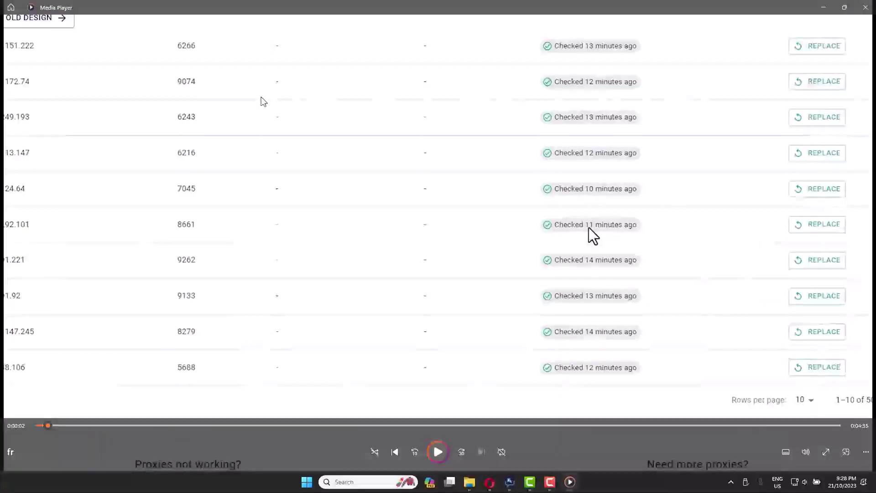
# Step: Resume the fr video in Media Player for a moment, pause it and close the player
pyautogui.click(439, 454)
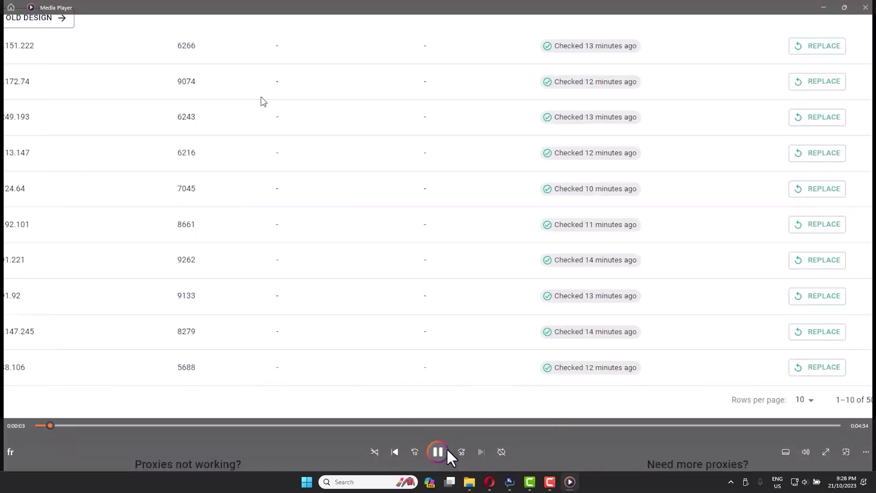
pyautogui.click(438, 452)
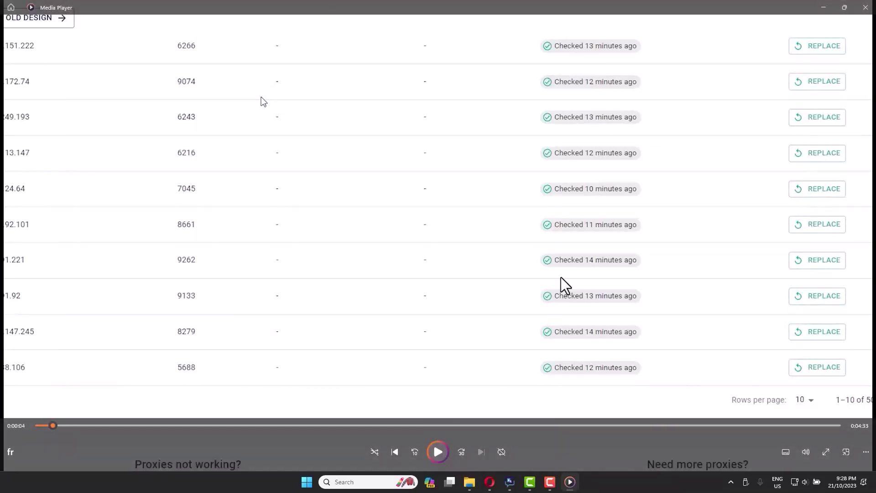
pyautogui.hotkey('alt', 'F4')
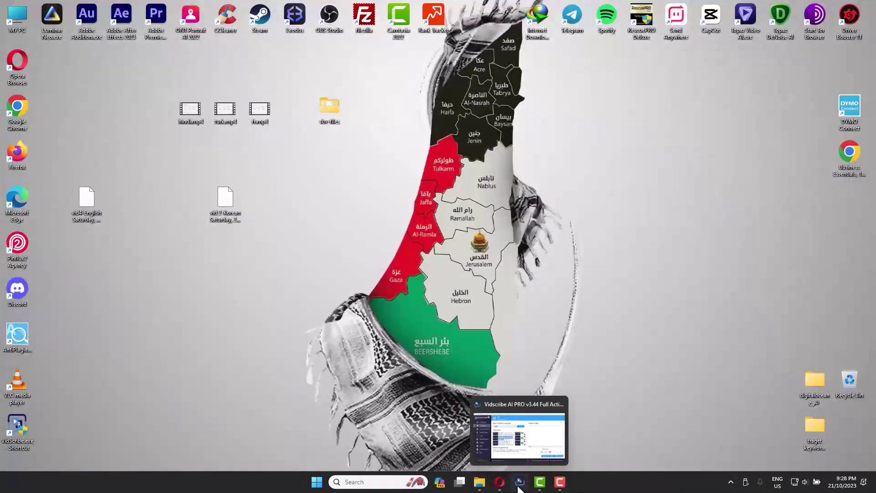
# Step: Switch to Vidscribe AI PRO and load the voice-over translation for Chinese, Cantonese (yue-CN)
pyautogui.click(519, 482)
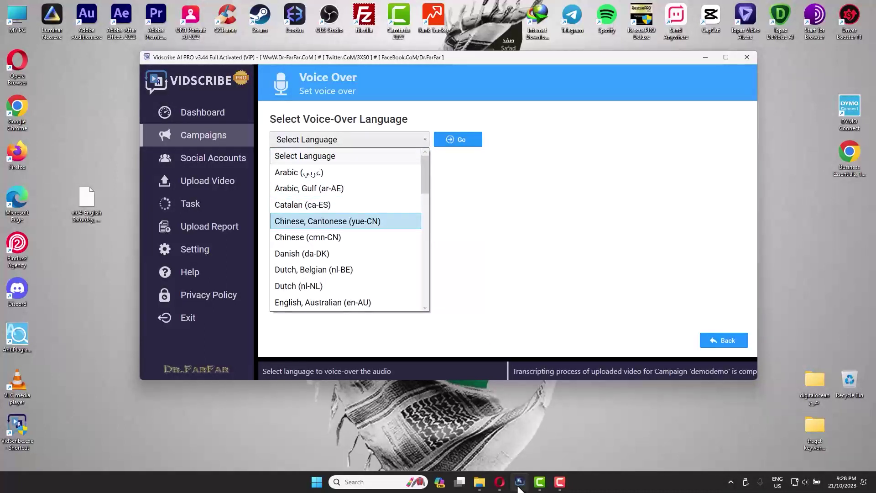
pyautogui.press('Return')
pyautogui.press('Tab')
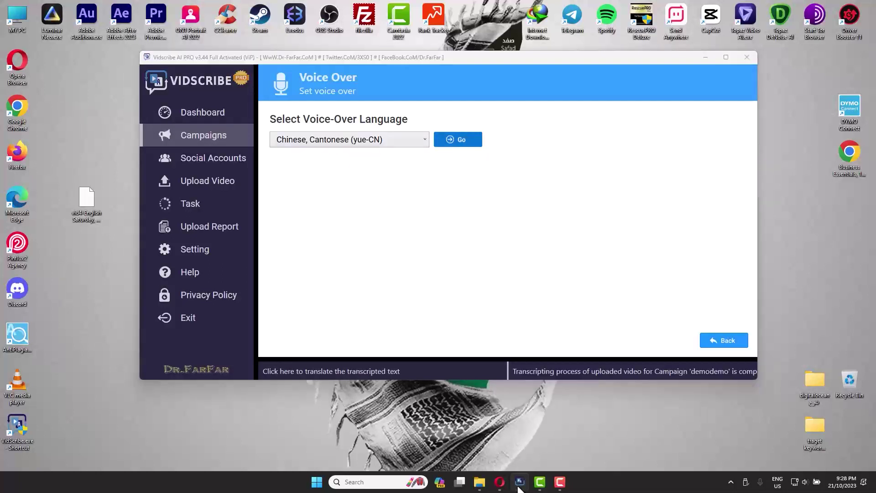
pyautogui.press('Return')
pyautogui.press('Tab')
pyautogui.press('Return')
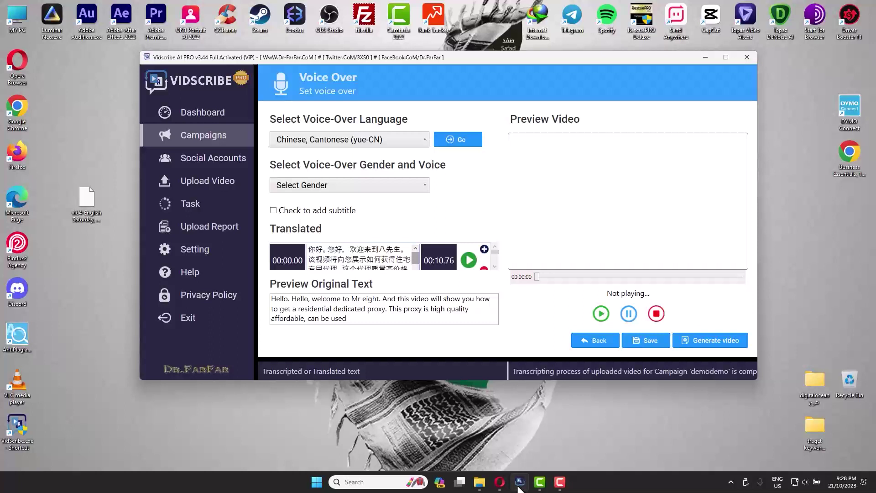
# Step: Set the voice-over gender and voice to Hiujin, Female ( Neural voice )
pyautogui.click(348, 185)
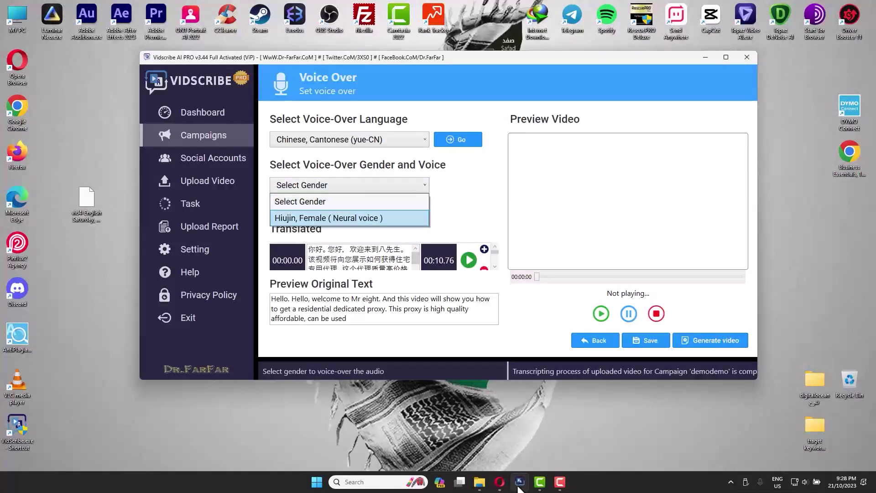
pyautogui.click(348, 218)
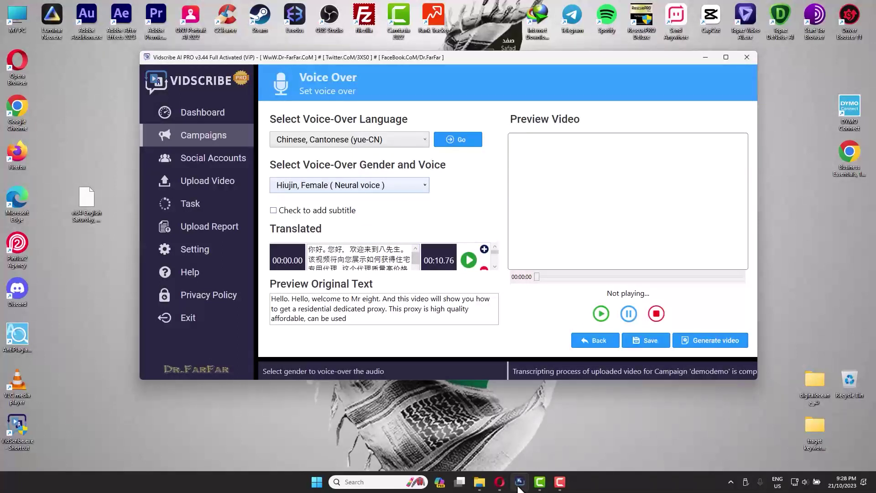
pyautogui.click(349, 184)
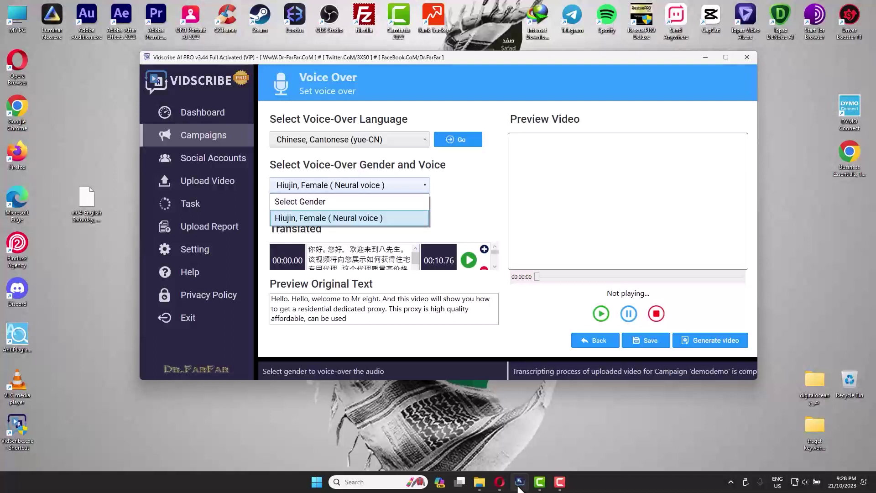
pyautogui.press('Return')
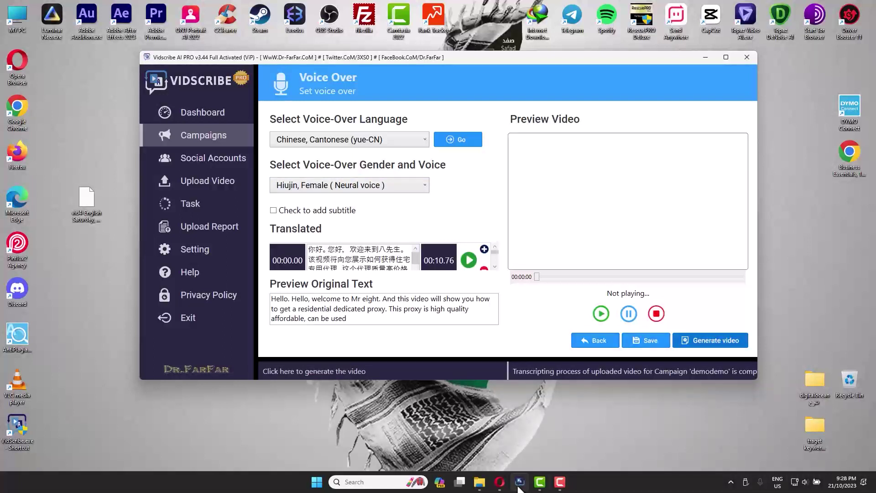
# Step: Examine the campaign task list down to its last entries for each task's type and status
pyautogui.click(196, 204)
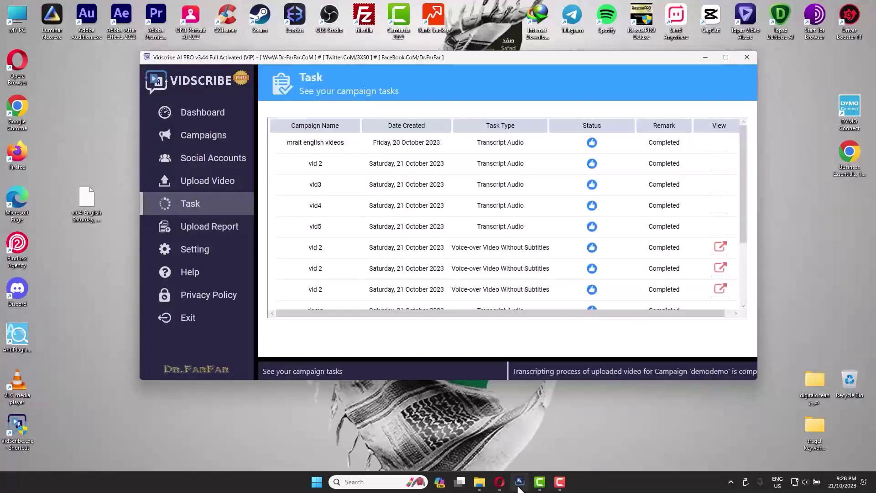
pyautogui.scroll(-2, 500, 205)
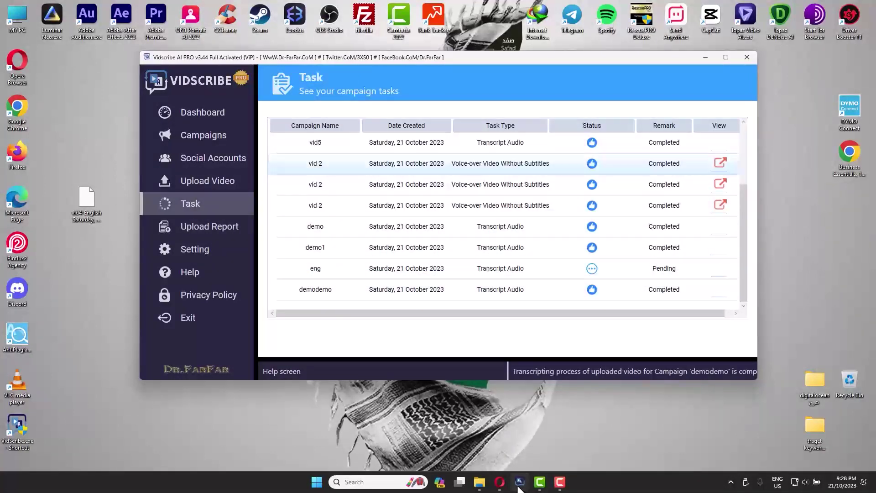
# Step: Play the desktop's turk video briefly in Media Player and close the player
pyautogui.click(705, 57)
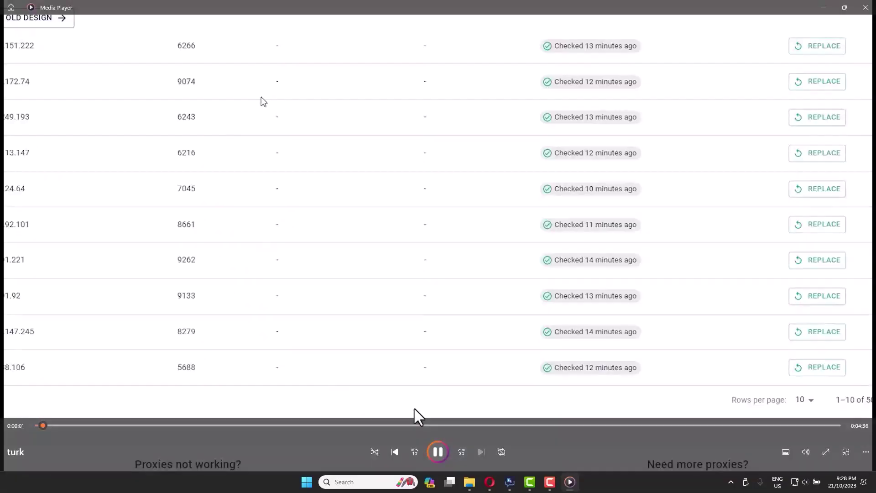
pyautogui.click(864, 7)
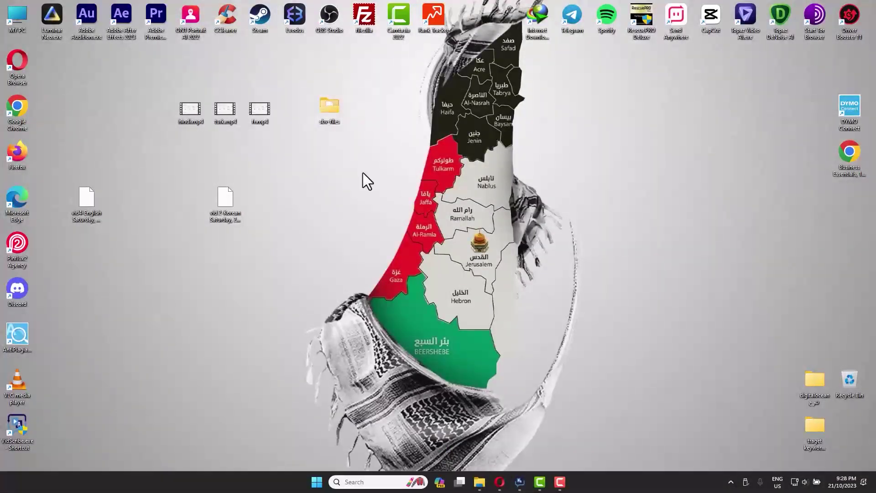
# Step: Move the sbv-files folder on the desktop farther away from the hindi, turk and fr video files
pyautogui.moveTo(138, 97); pyautogui.dragTo(111, 91)
pyautogui.moveTo(242, 124); pyautogui.dragTo(133, 102)
pyautogui.moveTo(335, 106); pyautogui.dragTo(438, 106)
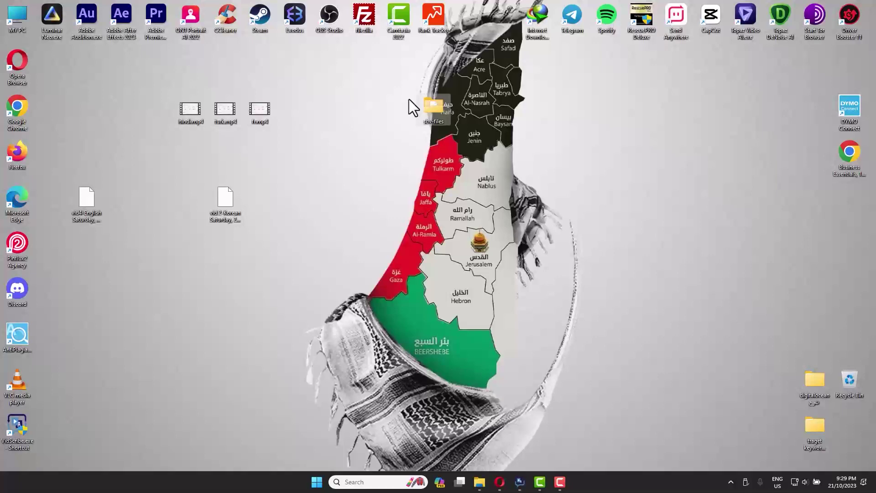
# Step: Switch to the How To Use Proxies YouTube video in Opera and view its translated captions on the player
pyautogui.click(519, 481)
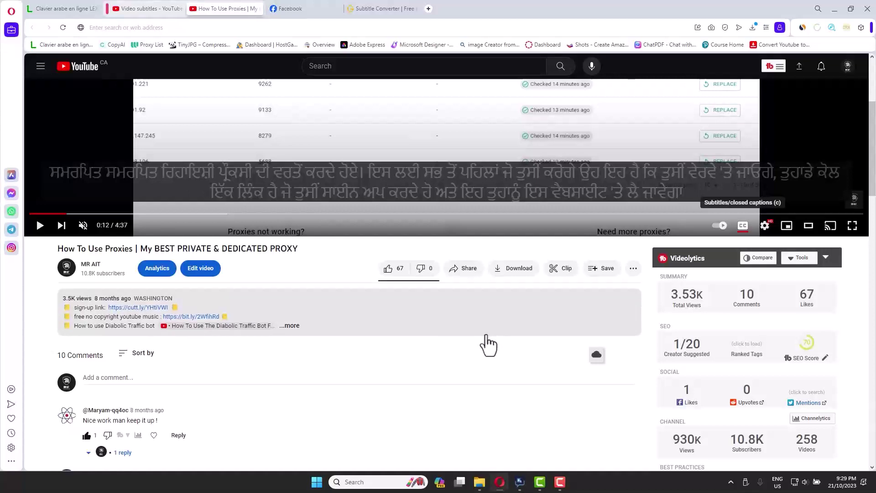
pyautogui.scroll(4, 485, 344)
pyautogui.moveTo(467, 251)
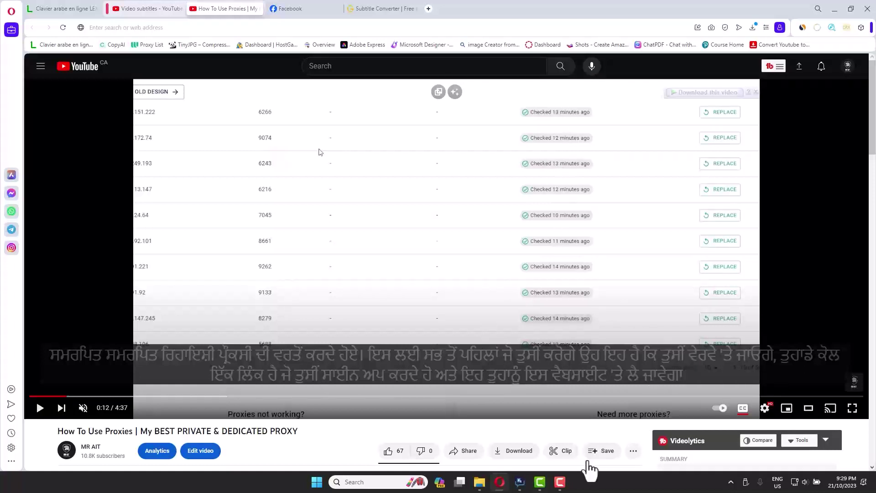
pyautogui.moveTo(521, 487)
pyautogui.moveTo(427, 229)
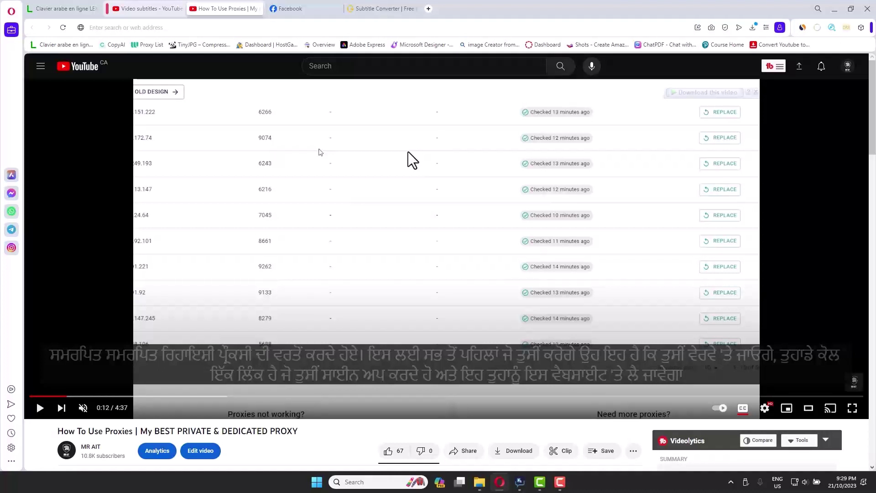
pyautogui.moveTo(409, 150)
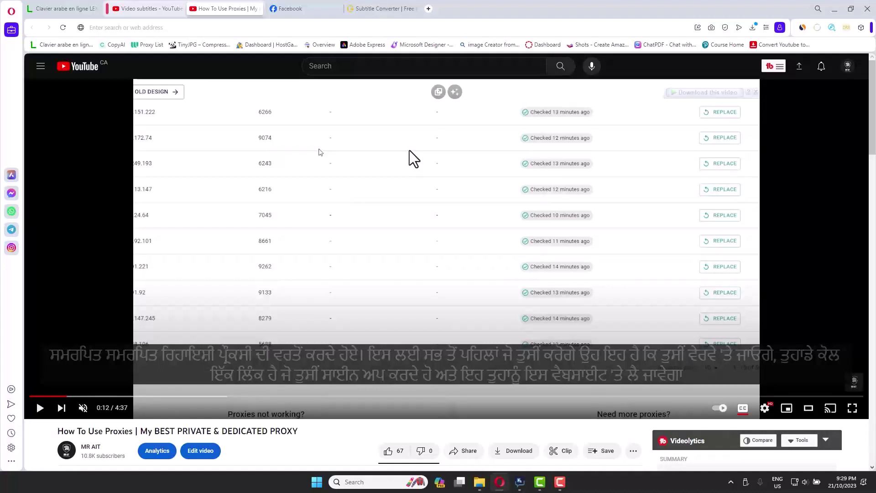